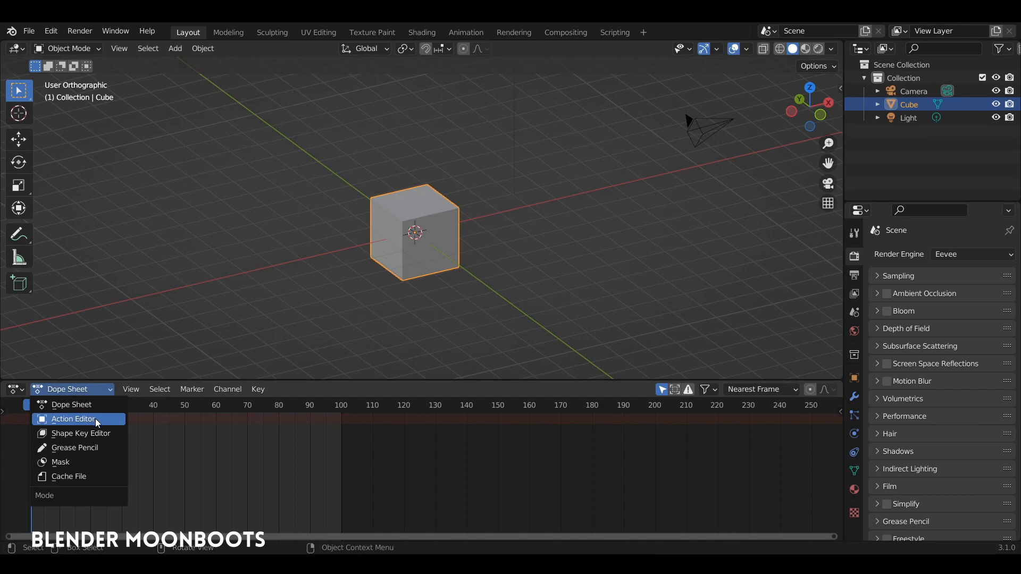
# Switch the Dope Sheet to the Action Editor and insert a Location keyframe for the cube at frame 0
pyautogui.click(95, 420)
pyautogui.keyDown('ctrl'); pyautogui.moveTo(453, 442); pyautogui.dragTo(537, 425, button='middle'); pyautogui.keyUp('ctrl')
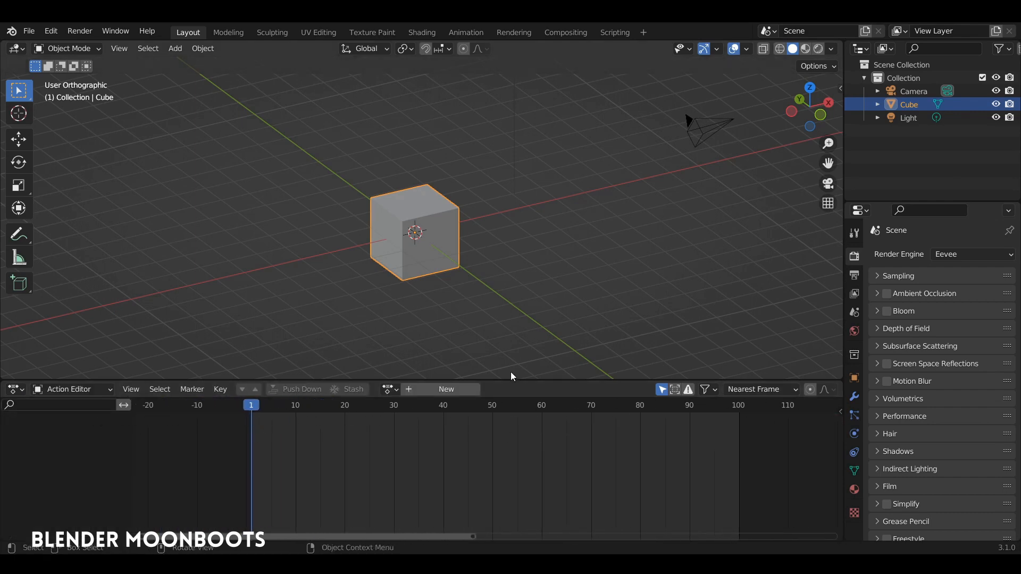
pyautogui.moveTo(272, 409); pyautogui.dragTo(247, 421)
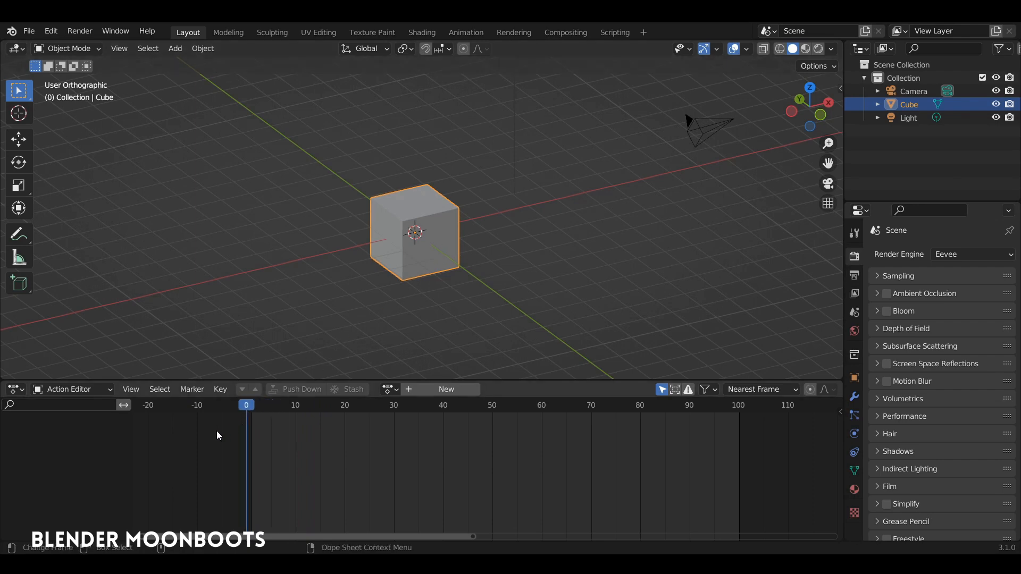
pyautogui.hotkey('shift', 's')
pyautogui.click(273, 433)
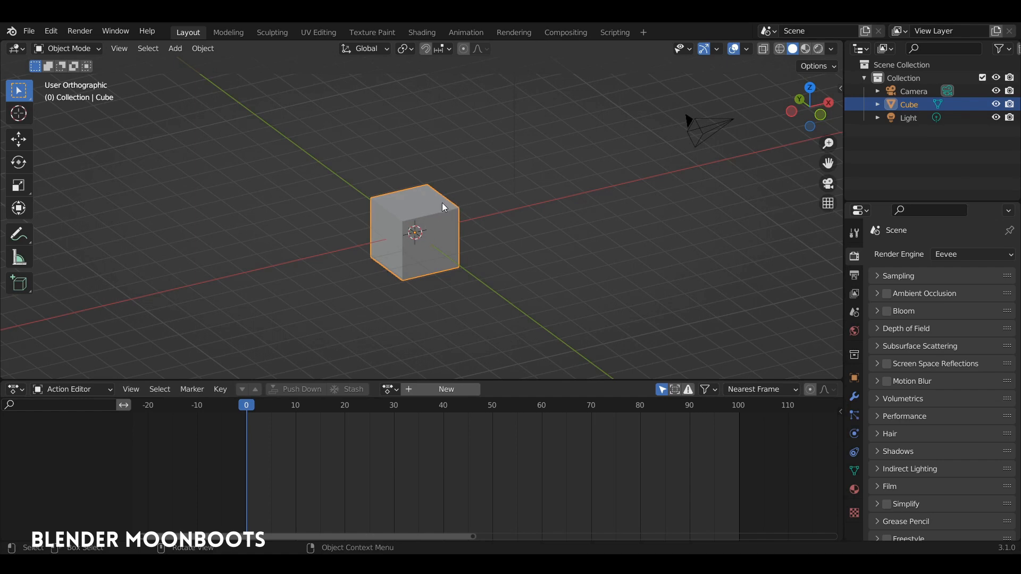
pyautogui.press('i')
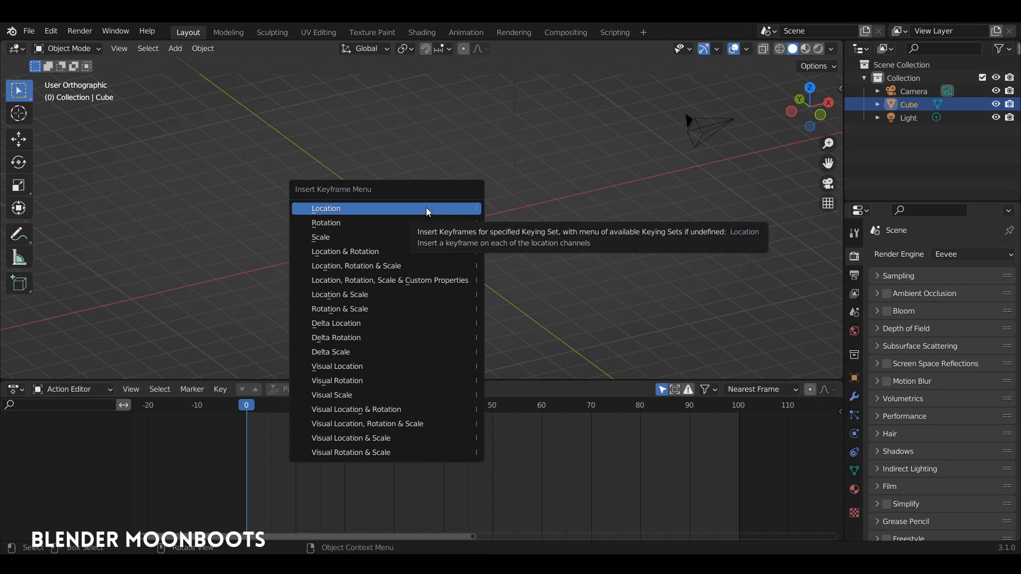
pyautogui.click(426, 208)
# At frame 30, move the cube along the X axis and insert a Location keyframe
pyautogui.moveTo(256, 405); pyautogui.dragTo(394, 436)
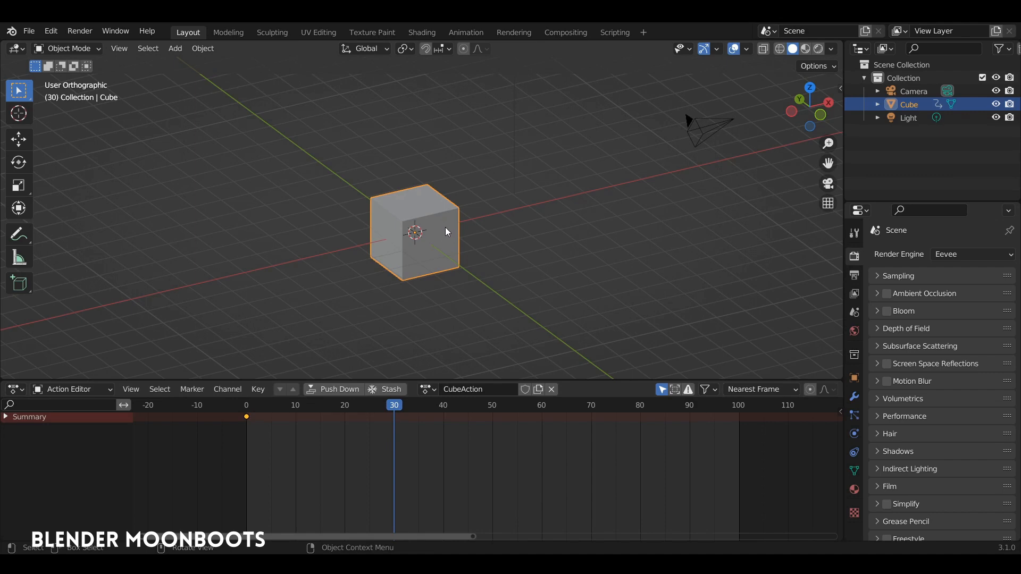
pyautogui.hotkey('shift', 'space')
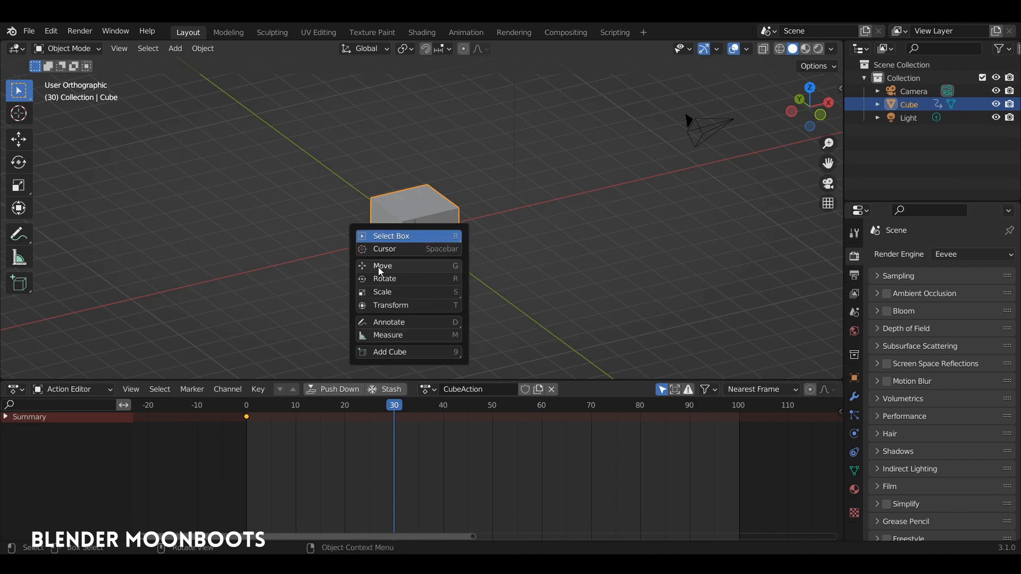
pyautogui.click(404, 266)
pyautogui.moveTo(442, 247); pyautogui.dragTo(665, 149)
pyautogui.press('i')
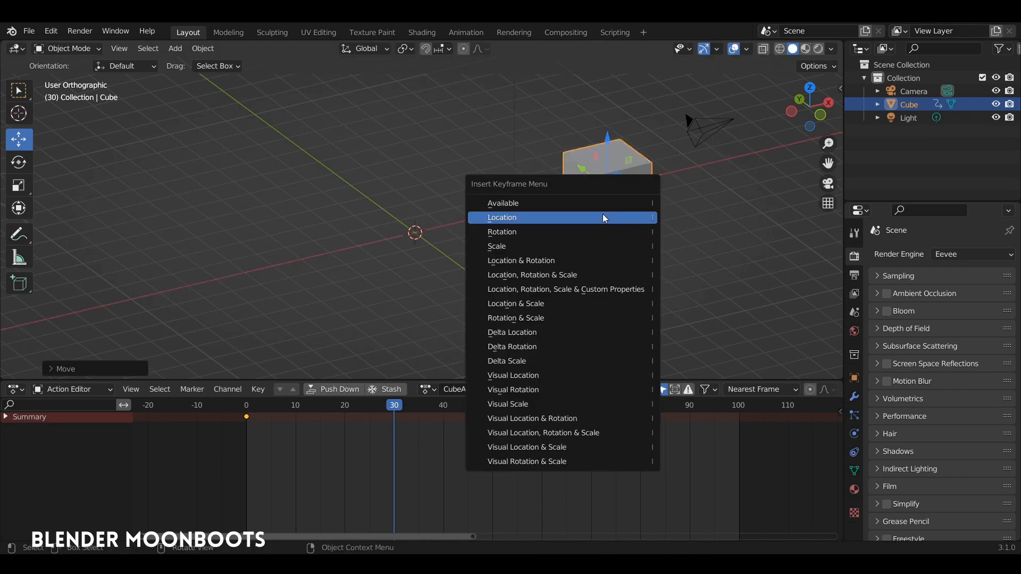
pyautogui.click(557, 216)
# Try to reposition the animated cube at frame 0 by moving it freely and along X, without keyframing, and scrub the timeline
pyautogui.moveTo(244, 429); pyautogui.dragTo(220, 449)
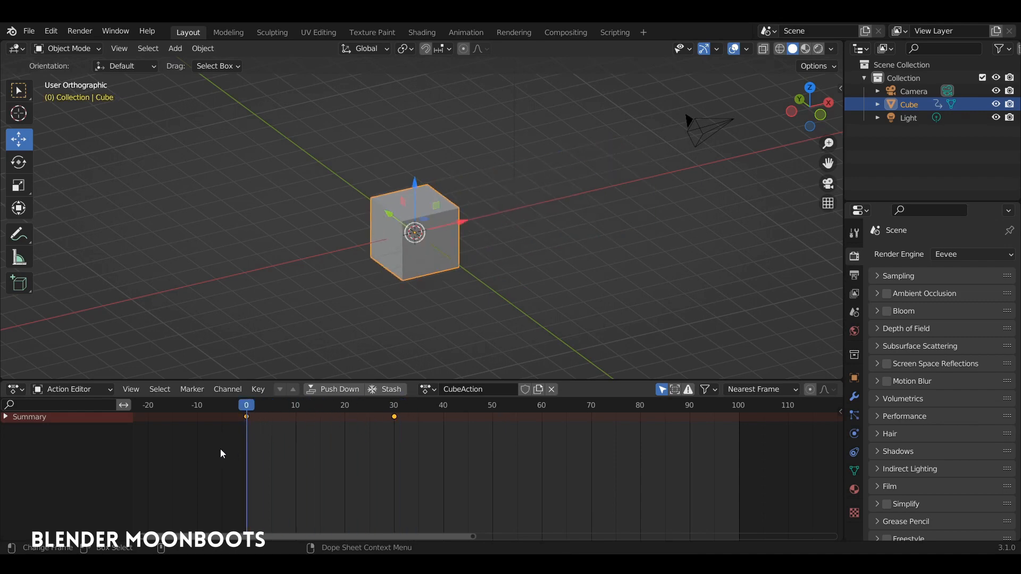
pyautogui.keyDown('shift'); pyautogui.moveTo(413, 257); pyautogui.dragTo(442, 269, button='middle'); pyautogui.keyUp('shift')
pyautogui.press('g')
pyautogui.click(296, 151)
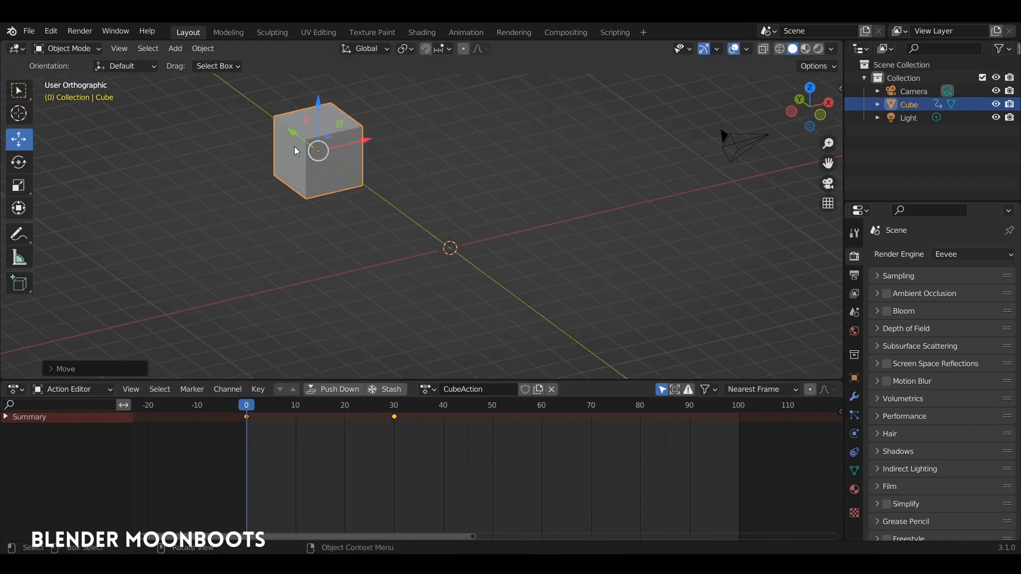
pyautogui.press('g')
pyautogui.press('x')
pyautogui.click(300, 261)
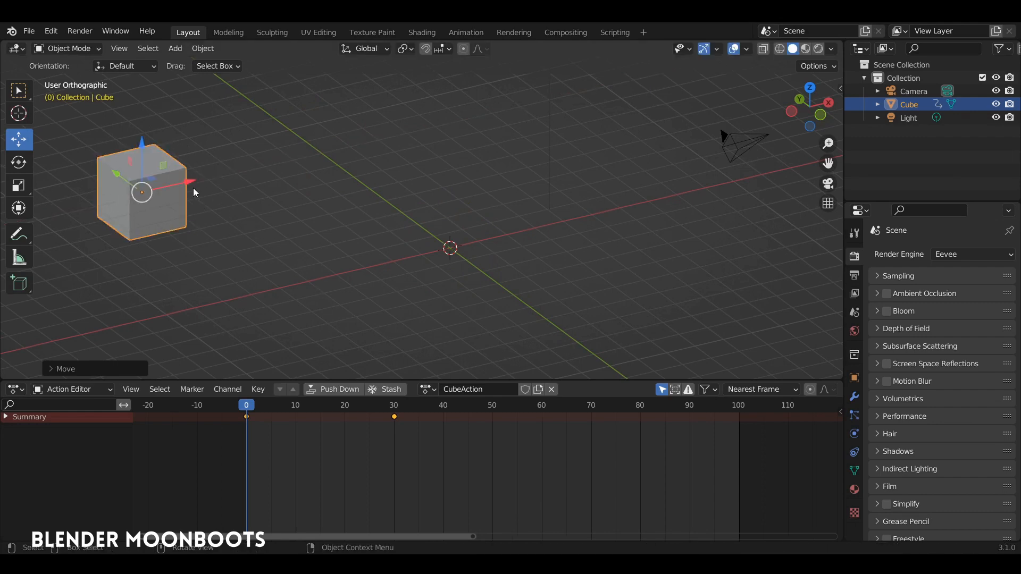
pyautogui.moveTo(291, 430); pyautogui.dragTo(200, 476)
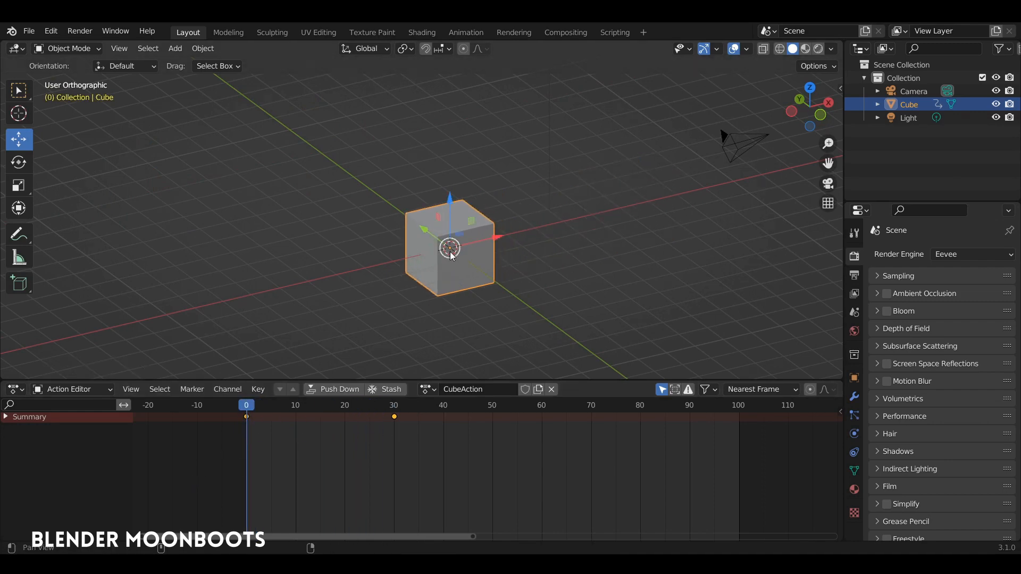
# Try to offset the animated cube at frame 0 along Y and Z without keyframing, and scrub the timeline
pyautogui.moveTo(449, 247)
pyautogui.mouseDown(button='middle')
pyautogui.moveTo(442, 258)
pyautogui.moveTo(449, 269)
pyautogui.moveTo(454, 242)
pyautogui.moveTo(456, 267)
pyautogui.moveTo(452, 239)
pyautogui.moveTo(456, 279)
pyautogui.moveTo(452, 266)
pyautogui.moveTo(517, 292)
pyautogui.moveTo(446, 248)
pyautogui.mouseUp(button='middle')
pyautogui.moveTo(384, 222); pyautogui.dragTo(306, 168)
pyautogui.moveTo(349, 139); pyautogui.dragTo(363, 82)
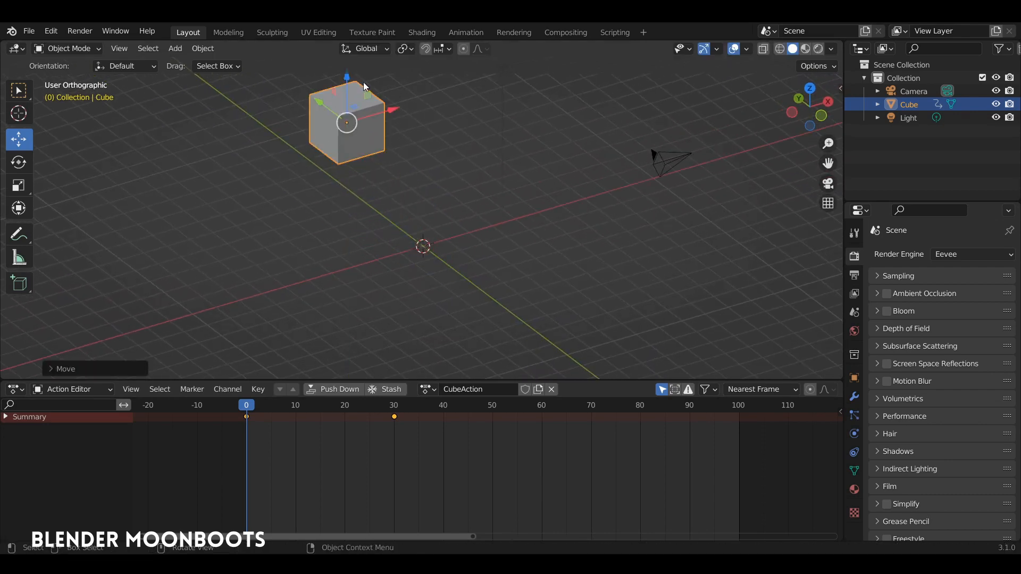
pyautogui.moveTo(257, 403); pyautogui.dragTo(241, 432)
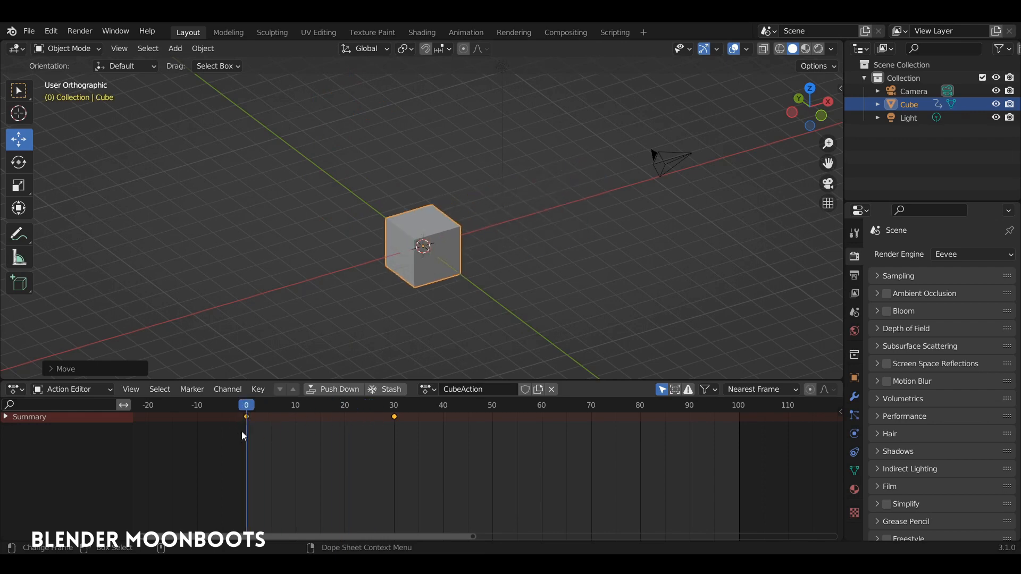
# Switch to the Graph Editor, expand the cube's transform channels and isolate the Y Location curve
pyautogui.moveTo(406, 286); pyautogui.dragTo(464, 244, button='middle')
pyautogui.keyDown('shift'); pyautogui.moveTo(468, 281); pyautogui.dragTo(385, 287, button='middle'); pyautogui.keyUp('shift')
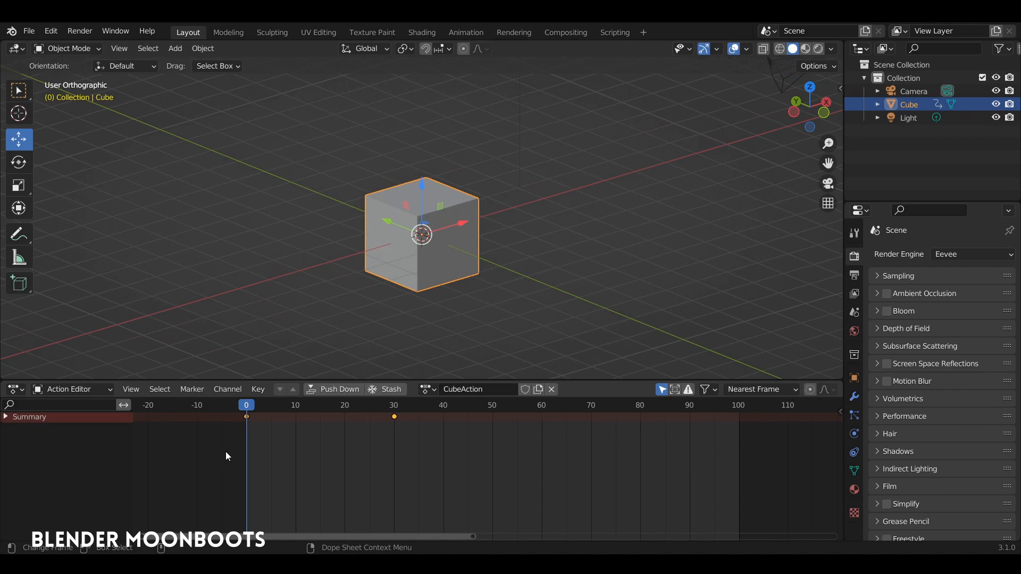
pyautogui.hotkey('ctrl', 'Tab')
pyautogui.keyDown('ctrl'); pyautogui.moveTo(229, 451); pyautogui.dragTo(261, 438, button='middle'); pyautogui.keyUp('ctrl')
pyautogui.click(14, 443)
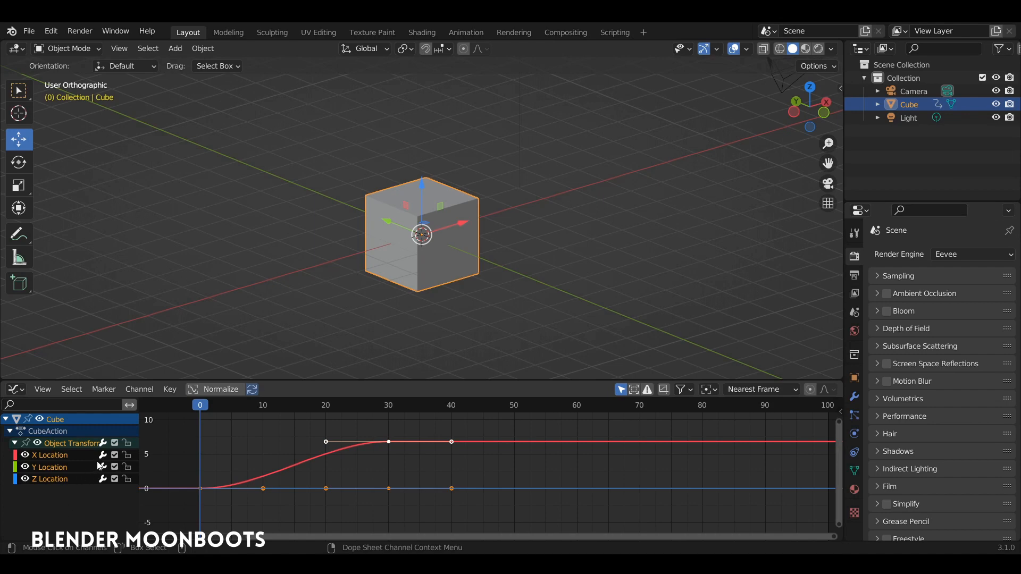
pyautogui.moveTo(267, 281); pyautogui.dragTo(249, 301, button='middle')
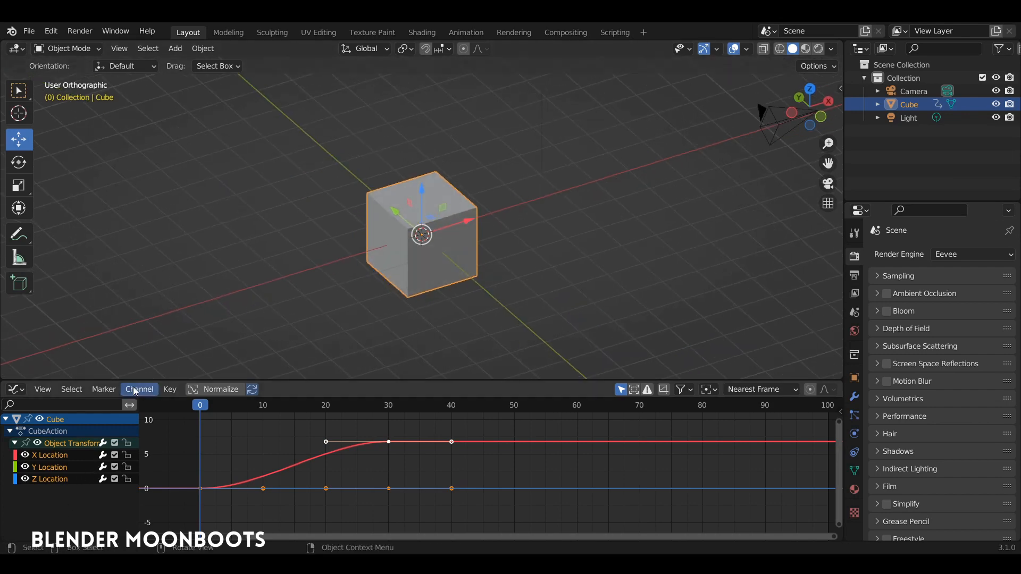
pyautogui.click(51, 467)
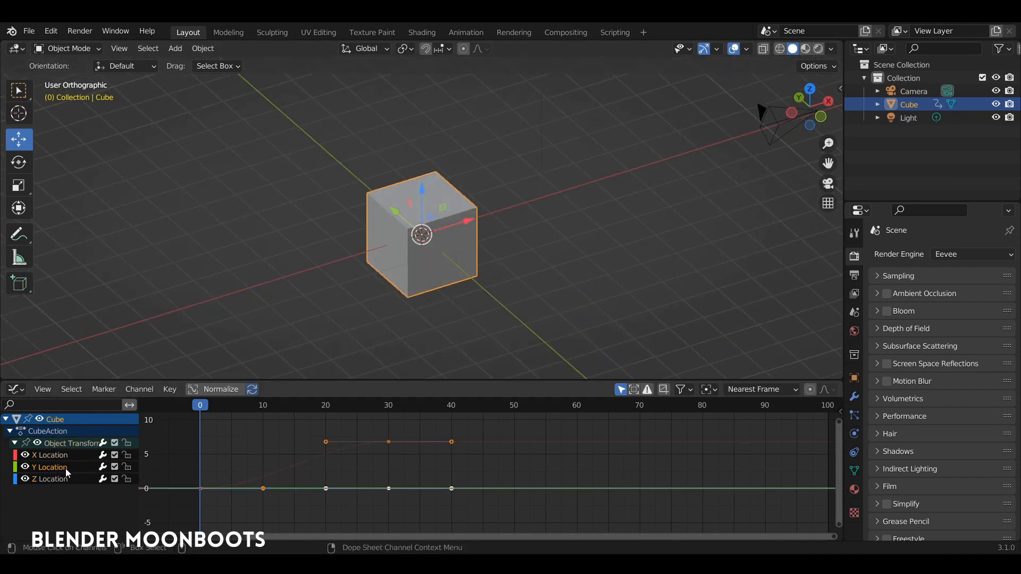
pyautogui.hotkey('shift', 'h')
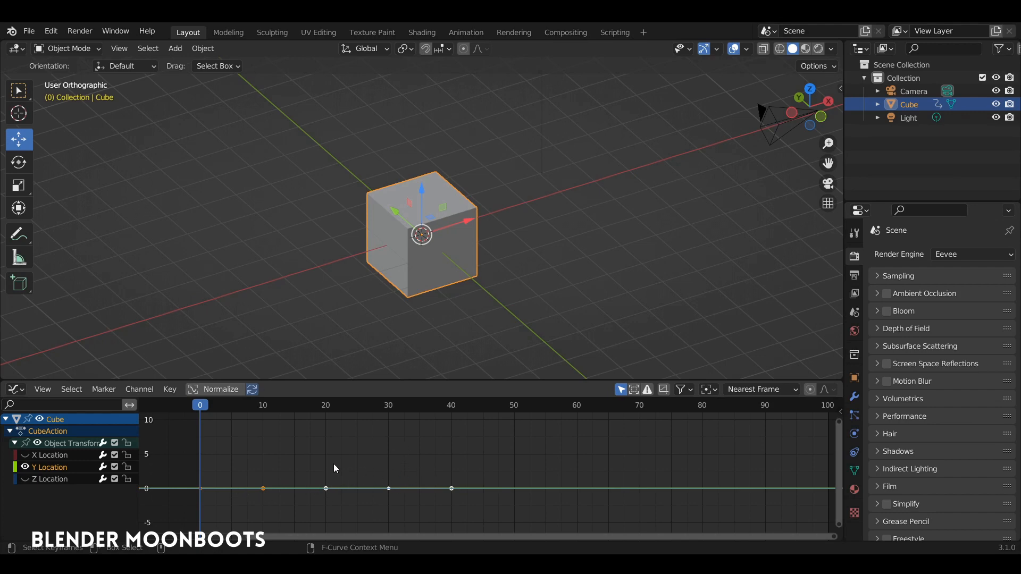
# Try raising the cube's whole Y Location curve, play the animation, and undo the move
pyautogui.moveTo(366, 455)
pyautogui.keyDown('ctrl'); pyautogui.mouseDown(button='middle')
pyautogui.moveTo(358, 448)
pyautogui.moveTo(367, 447)
pyautogui.mouseUp(button='middle'); pyautogui.keyUp('ctrl')
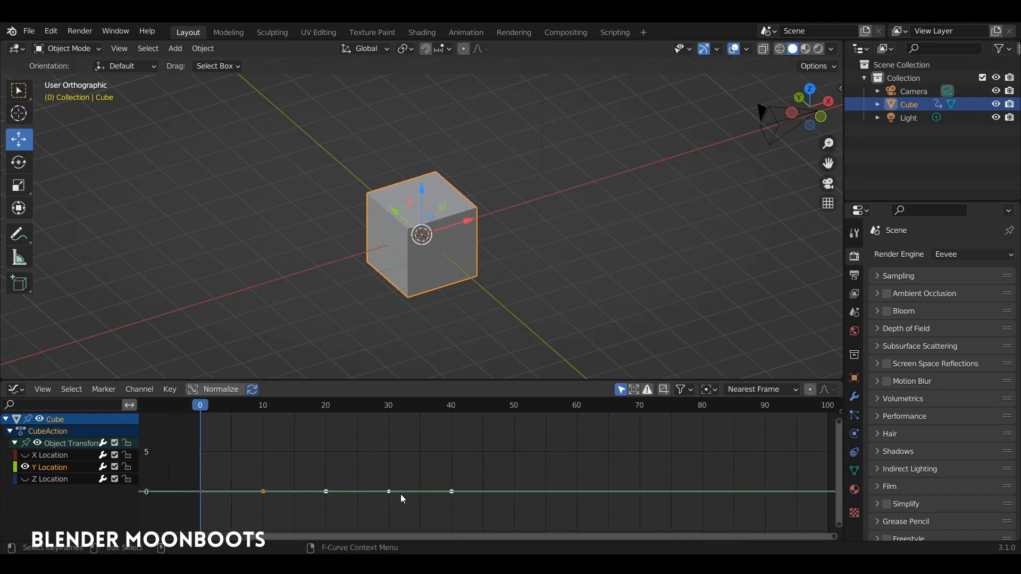
pyautogui.press('g')
pyautogui.press('y')
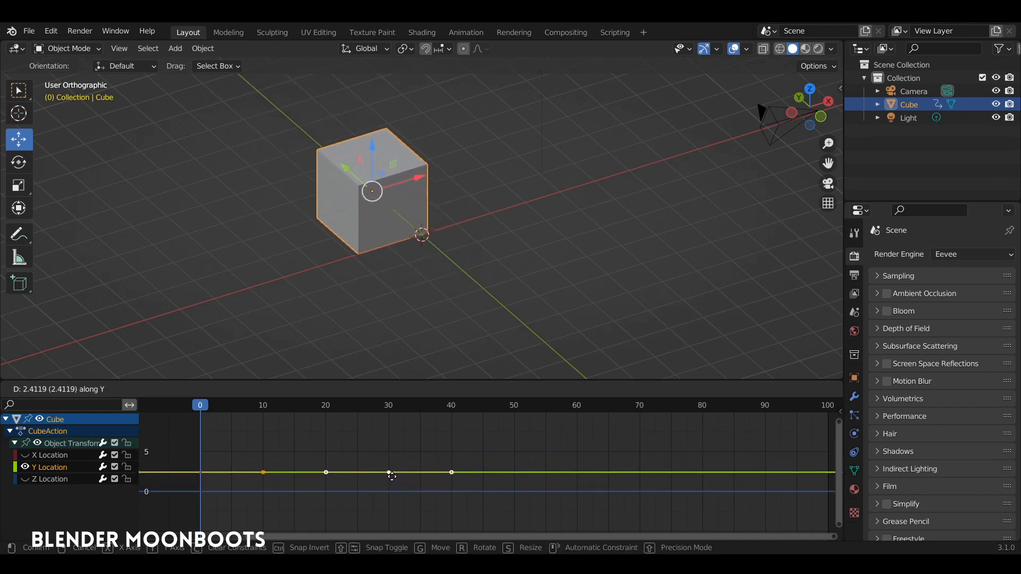
pyautogui.click(390, 472)
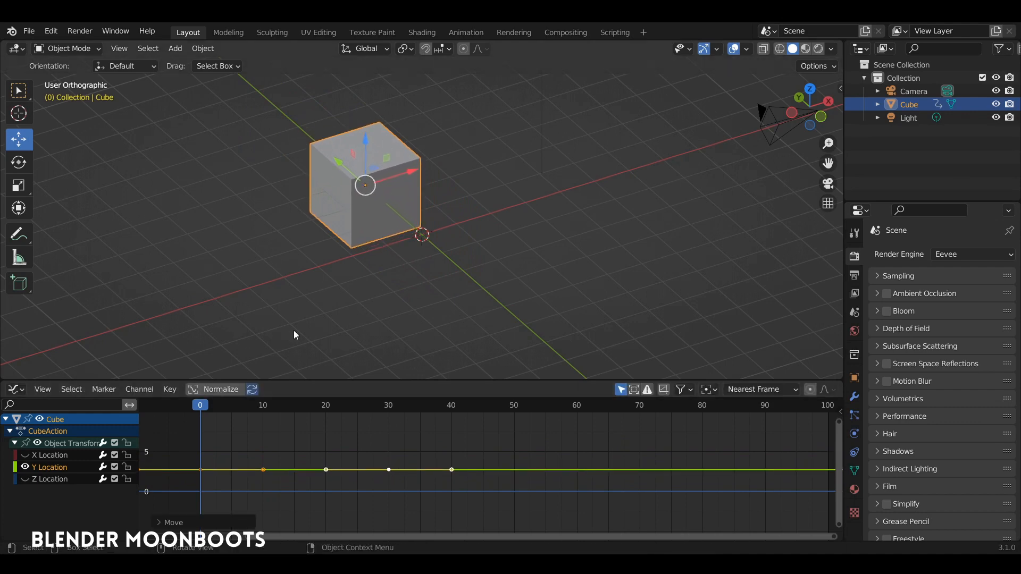
pyautogui.press('space')
pyautogui.moveTo(318, 405); pyautogui.dragTo(192, 407)
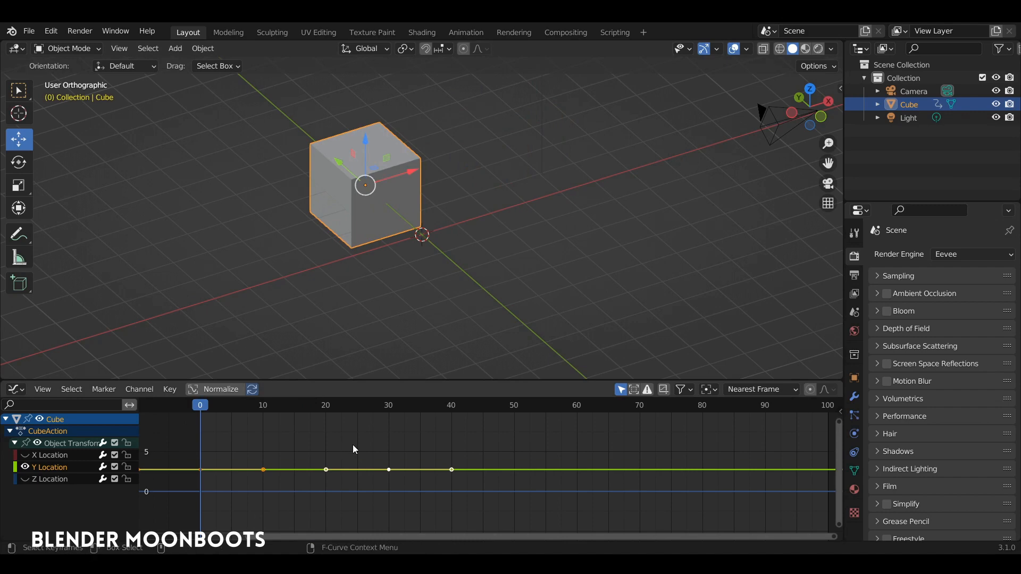
pyautogui.hotkey('ctrl', 'z')
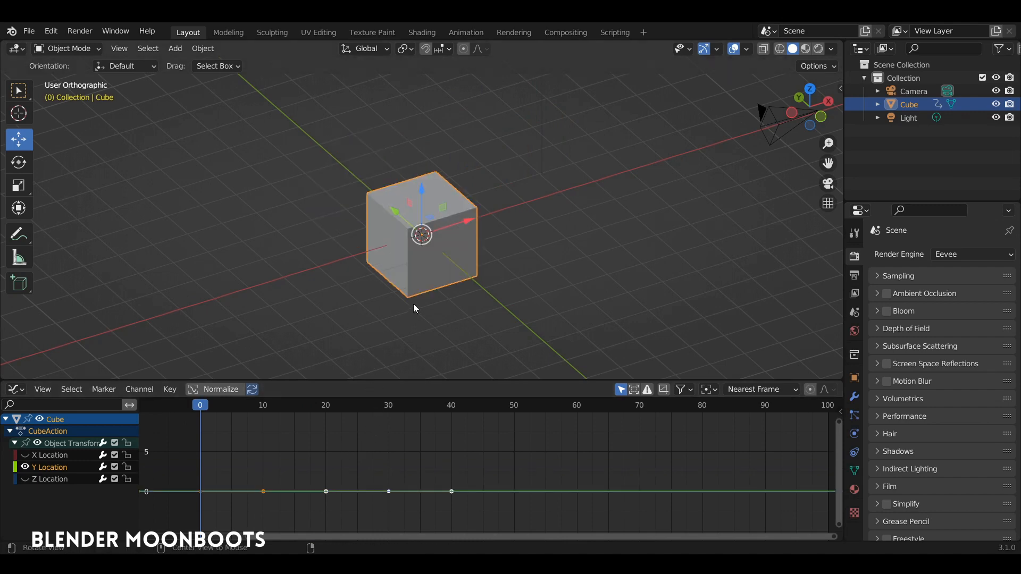
# Show the X and Z Location curves again and return to the Action Editor
pyautogui.moveTo(413, 305)
pyautogui.mouseDown(button='middle')
pyautogui.moveTo(413, 291)
pyautogui.moveTo(403, 304)
pyautogui.mouseUp(button='middle')
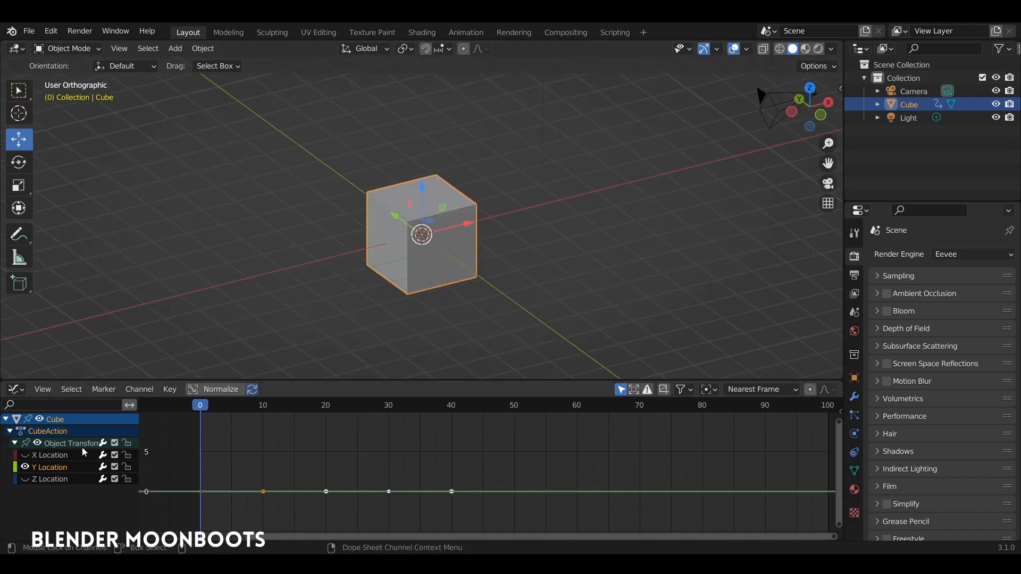
pyautogui.click(25, 455)
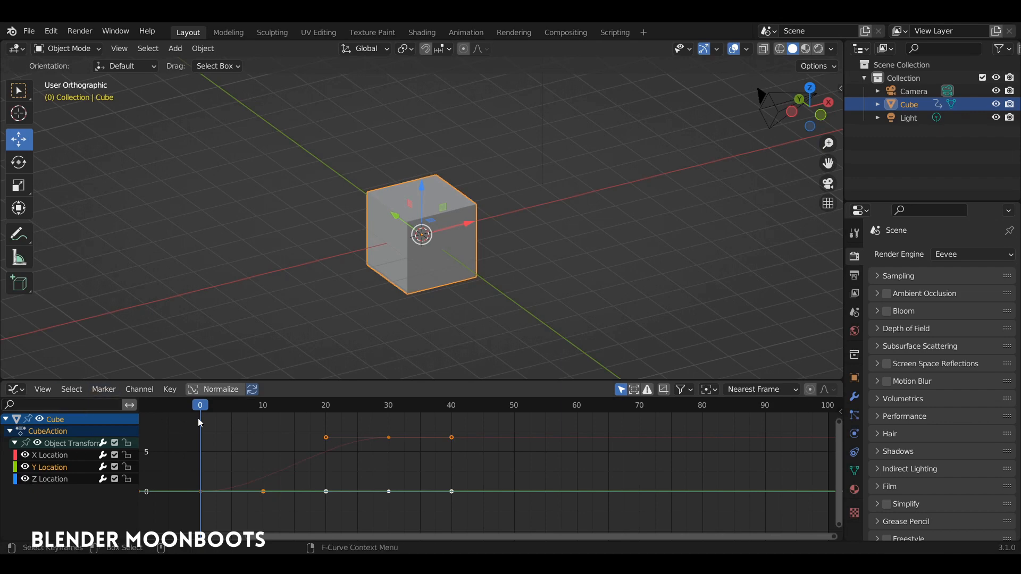
pyautogui.hotkey('ctrl', 'Tab')
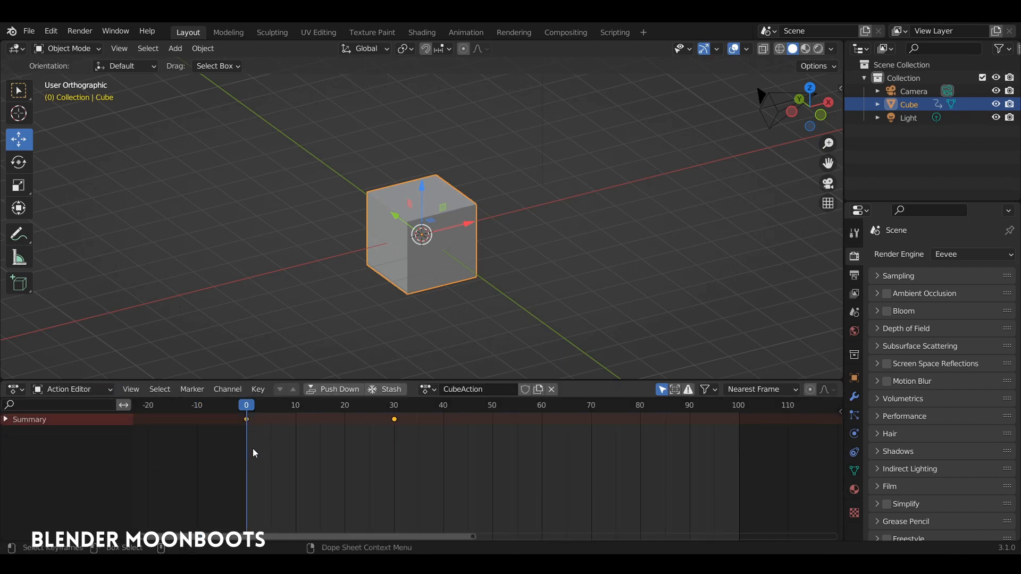
pyautogui.moveTo(295, 430); pyautogui.dragTo(355, 431, button='middle')
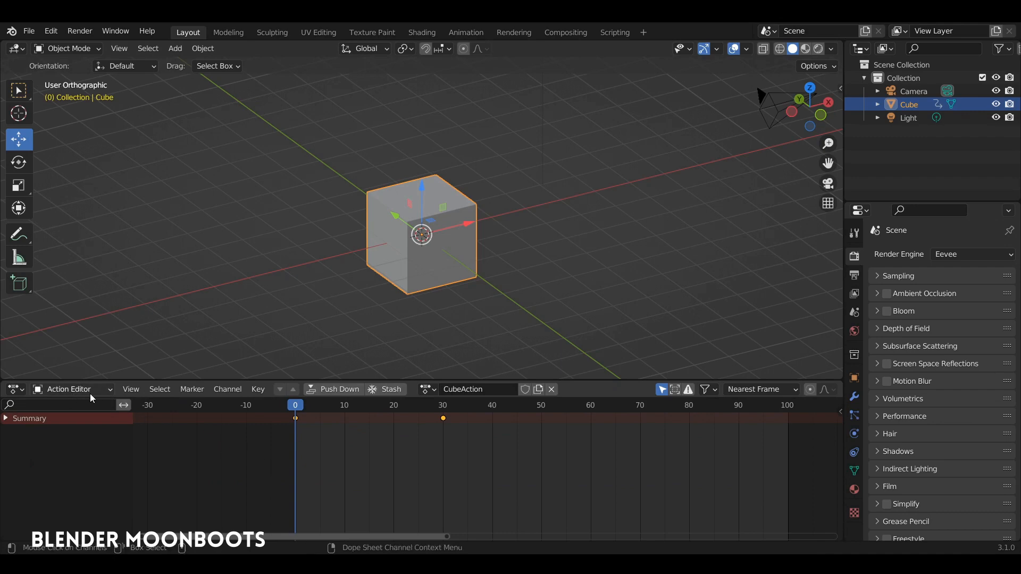
pyautogui.keyDown('ctrl'); pyautogui.moveTo(412, 439); pyautogui.dragTo(425, 416, button='middle'); pyautogui.keyUp('ctrl')
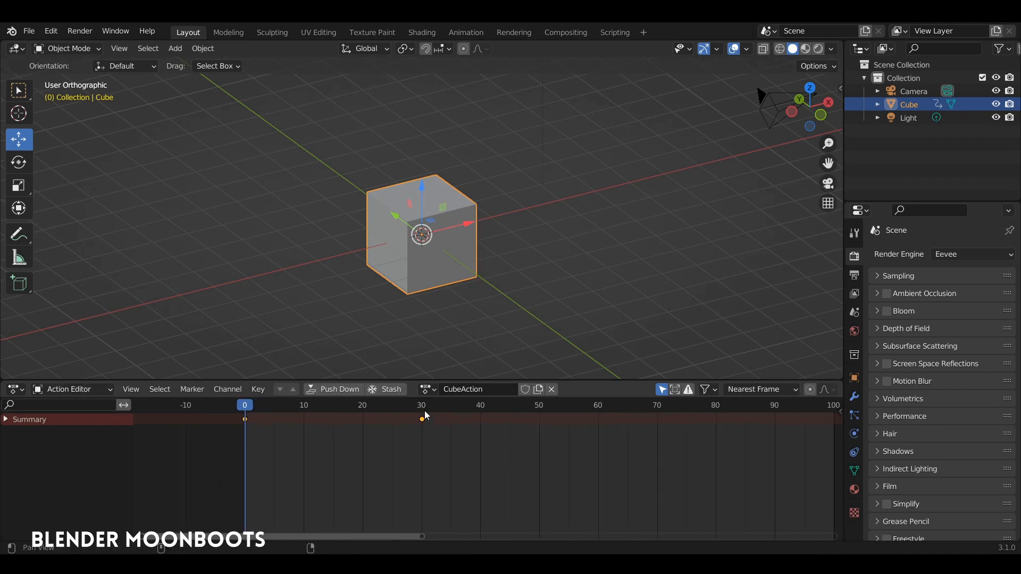
# Duplicate the animated cube in place
pyautogui.moveTo(432, 306); pyautogui.dragTo(462, 329, button='middle')
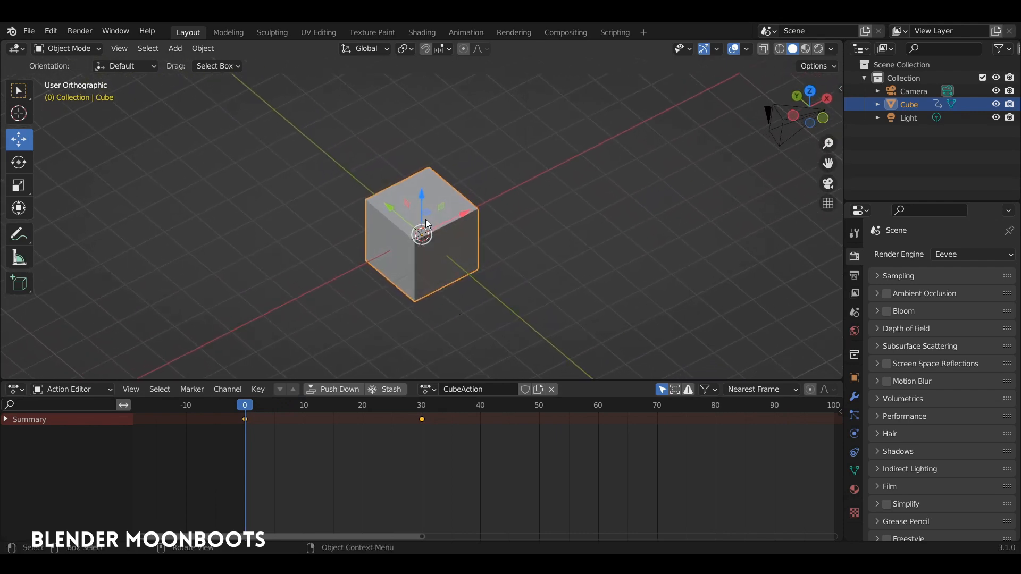
pyautogui.hotkey('shift', 'd')
pyautogui.rightClick(481, 220)
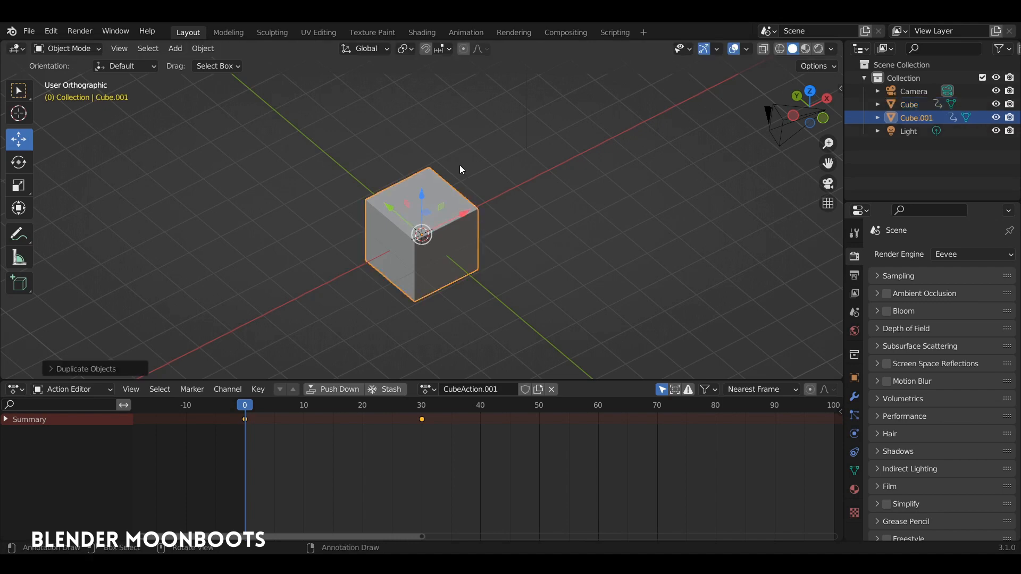
# Try to place the duplicated cube elsewhere along Y and X without keyframing, play the animation, and return to frame 0
pyautogui.moveTo(390, 211); pyautogui.dragTo(286, 131)
pyautogui.moveTo(364, 132); pyautogui.dragTo(273, 182)
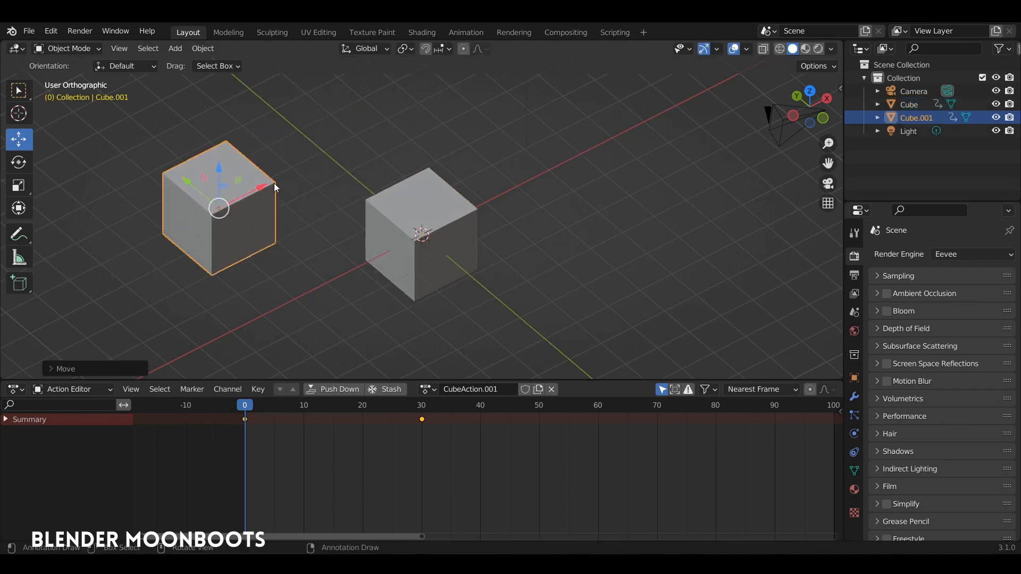
pyautogui.moveTo(273, 183); pyautogui.dragTo(372, 222, button='middle')
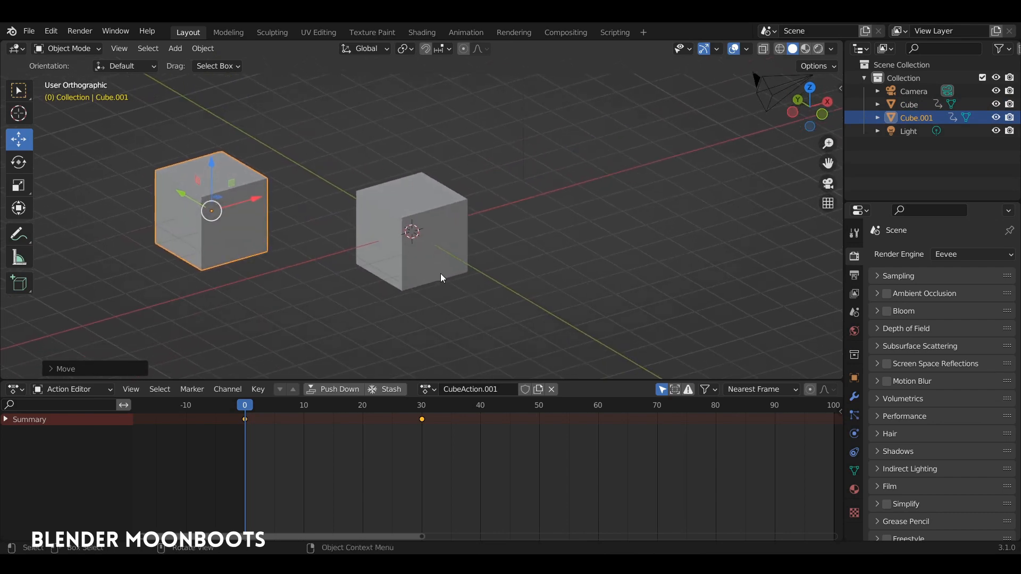
pyautogui.moveTo(306, 219); pyautogui.dragTo(363, 219, button='middle')
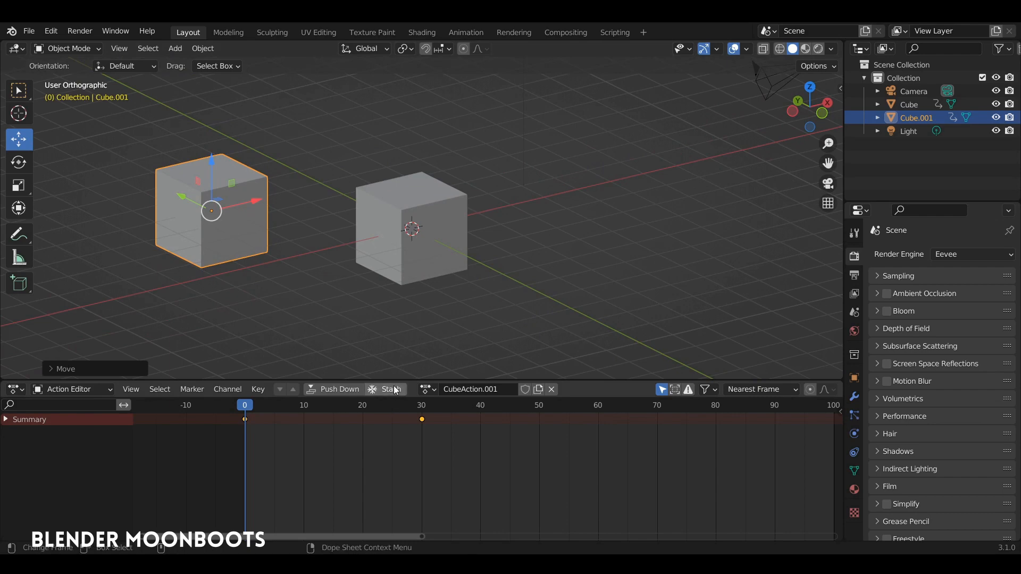
pyautogui.press('space')
pyautogui.press('space')
pyautogui.click(244, 410)
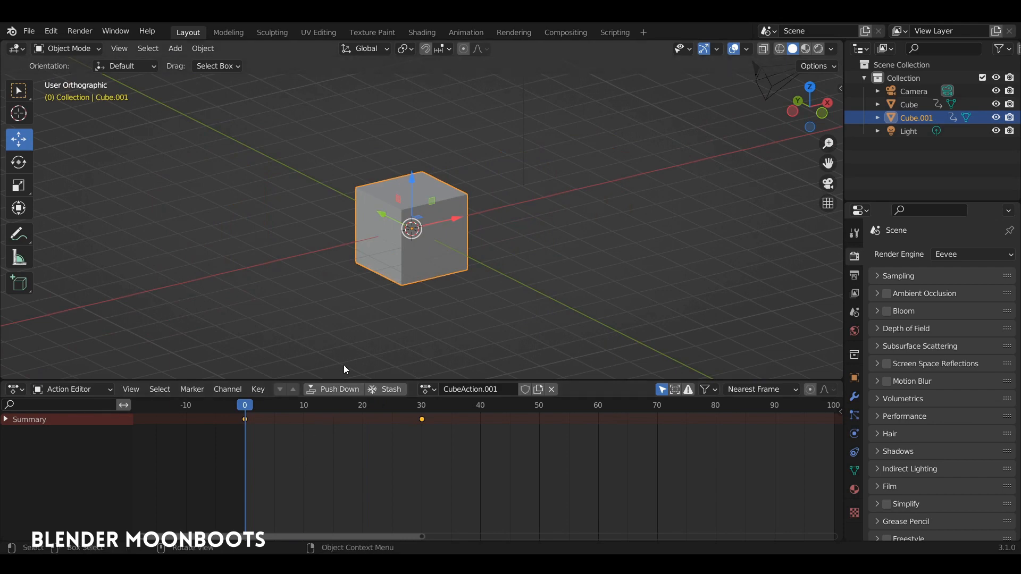
pyautogui.moveTo(401, 280); pyautogui.dragTo(408, 289, button='middle')
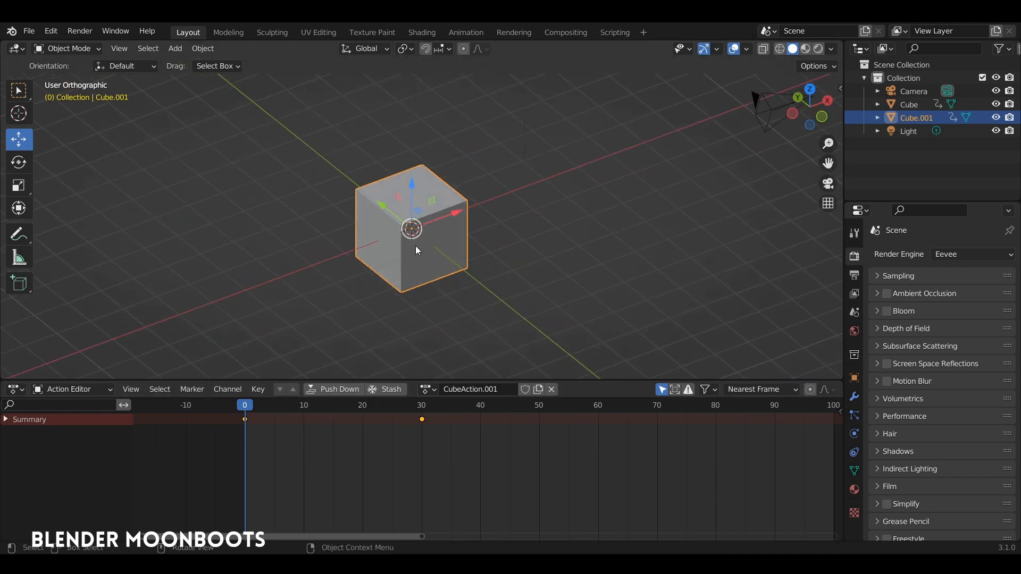
# Move the duplicated cube along Y and make a separate copy of its action
pyautogui.press('g')
pyautogui.press('y')
pyautogui.click(296, 252)
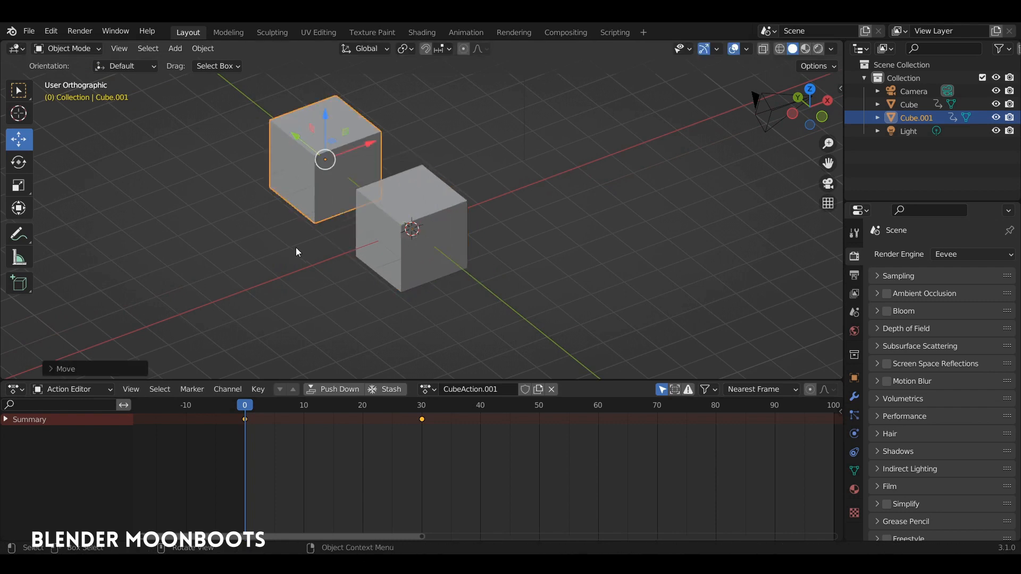
pyautogui.click(539, 390)
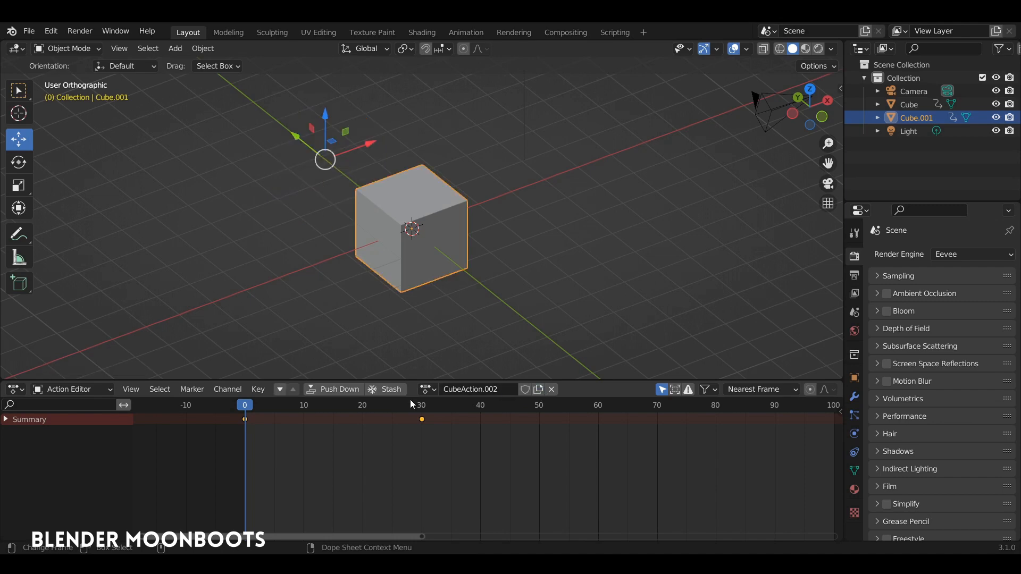
# Try raising the duplicate's isolated Y Location curve in the Graph Editor, play the animation, and undo the curve move
pyautogui.hotkey('ctrl', 'Tab')
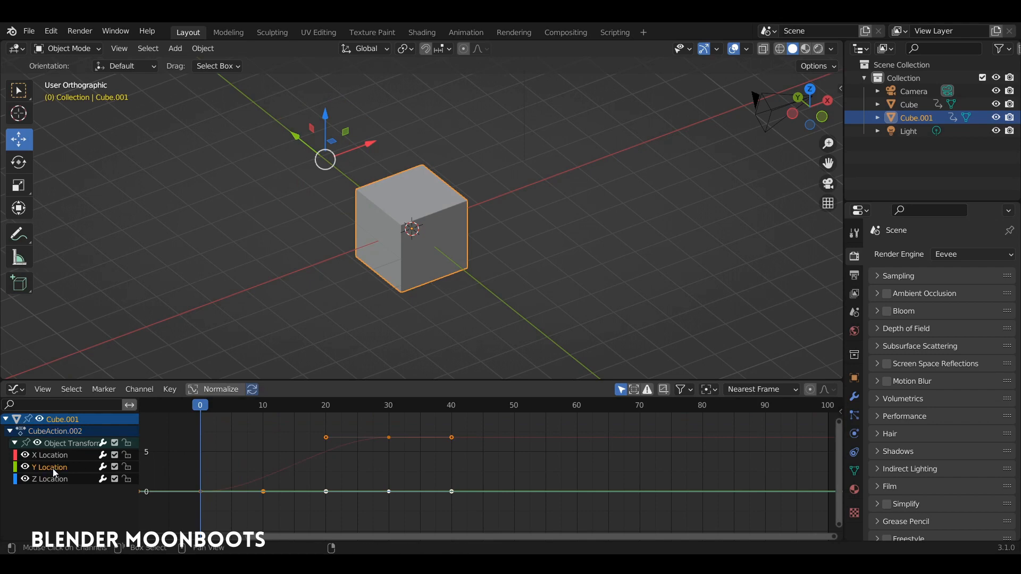
pyautogui.hotkey('shift', 'h')
pyautogui.press('g')
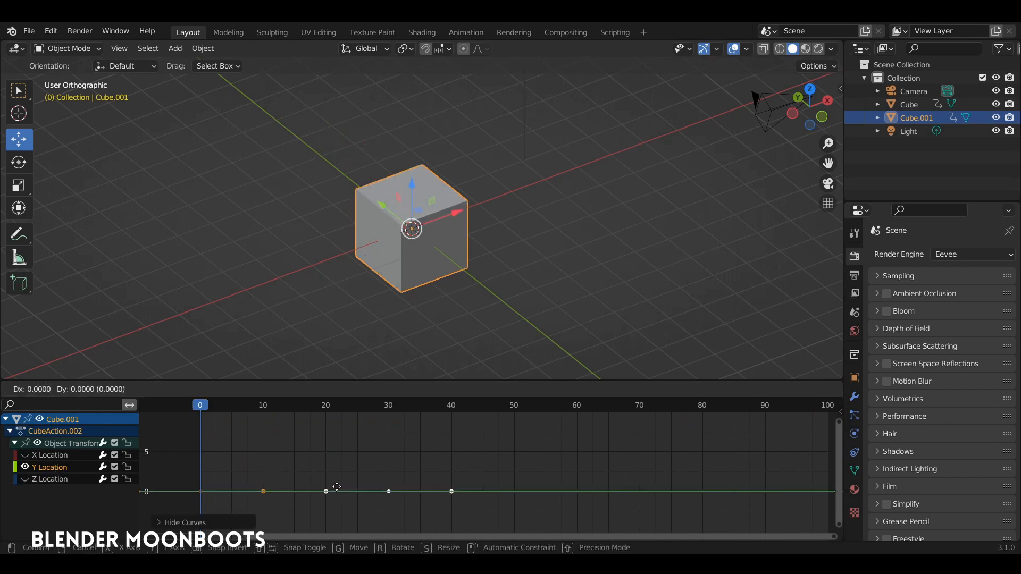
pyautogui.click(335, 464)
pyautogui.press('space')
pyautogui.press('space')
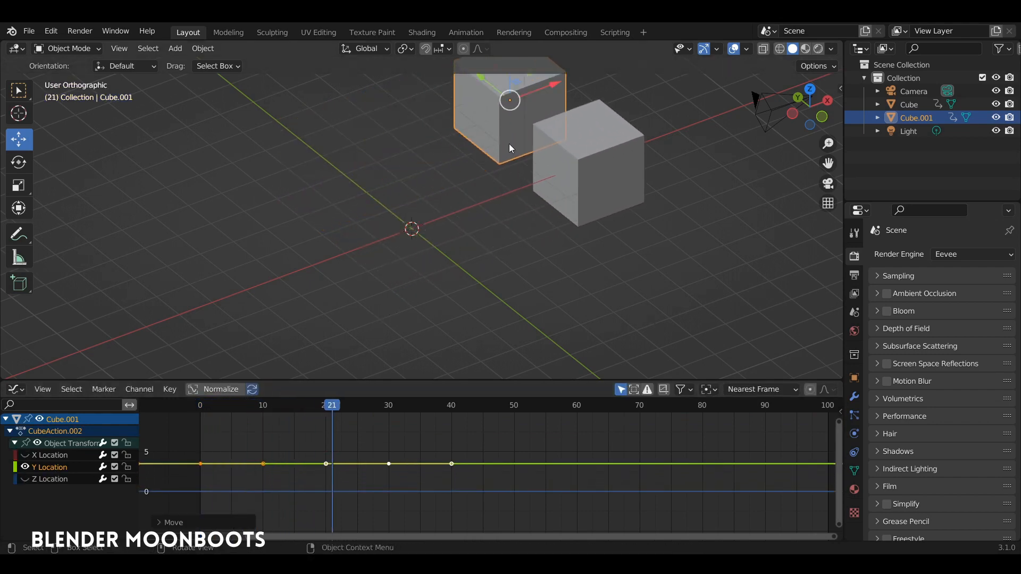
pyautogui.keyDown('shift'); pyautogui.moveTo(509, 144); pyautogui.dragTo(472, 206, button='middle'); pyautogui.keyUp('shift')
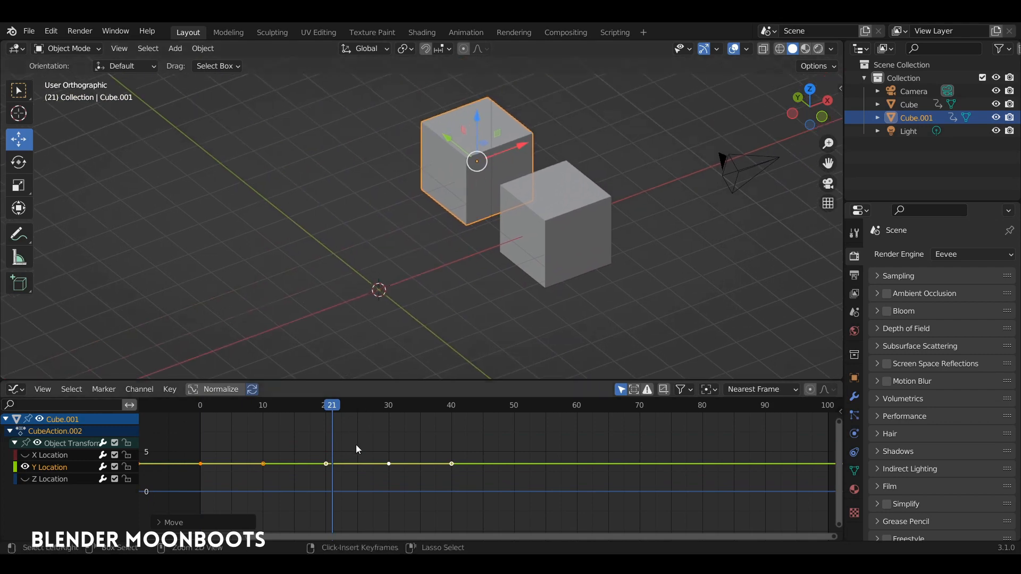
pyautogui.hotkey('ctrl', 'z')
pyautogui.click(221, 416)
pyautogui.moveTo(220, 416); pyautogui.dragTo(159, 416)
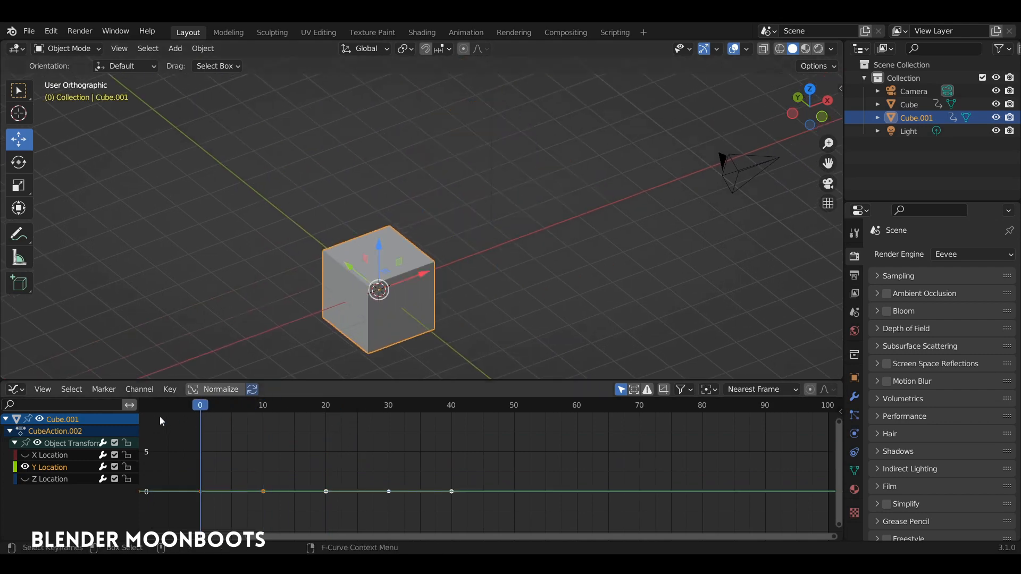
# Unhide the duplicate's X and Z Location curves and switch back to the Action Editor
pyautogui.click(25, 455)
pyautogui.click(25, 478)
pyautogui.hotkey('ctrl', 'Tab')
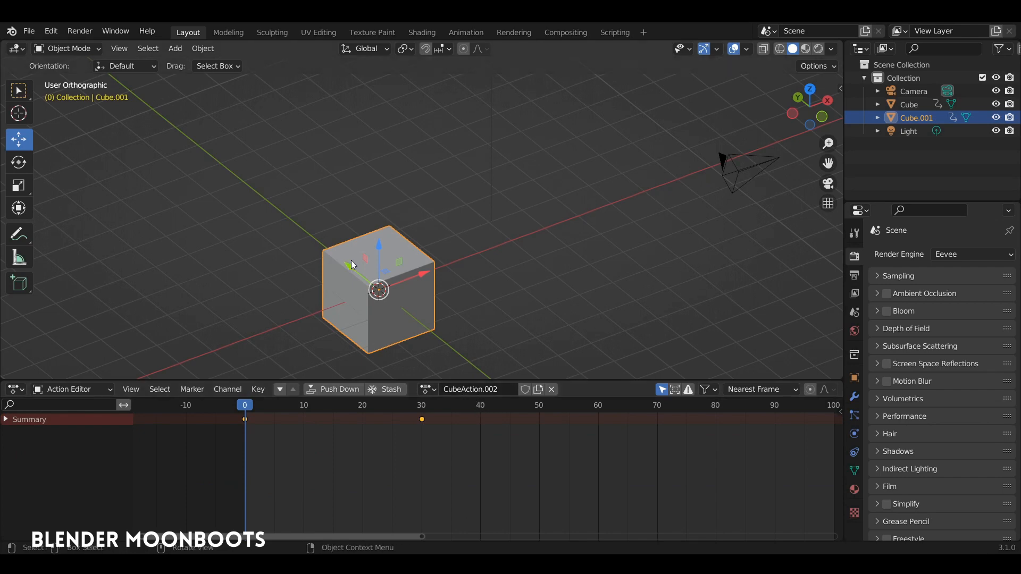
# Try moving the duplicate cube along Y without keyframing and place another copy of it elsewhere
pyautogui.moveTo(378, 290); pyautogui.dragTo(283, 215)
pyautogui.hotkey('shift', 'd')
pyautogui.click(408, 202)
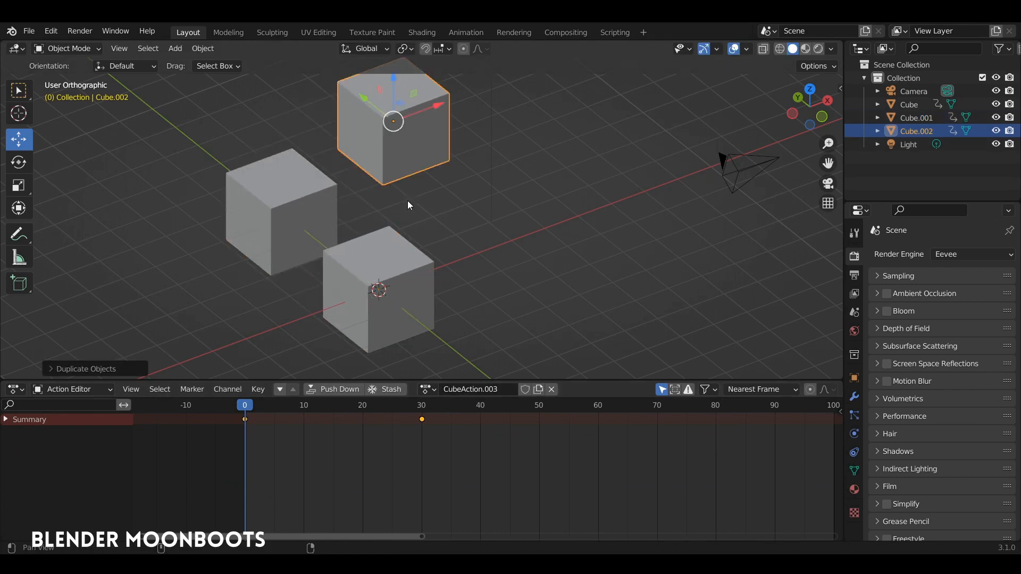
pyautogui.moveTo(408, 202); pyautogui.dragTo(452, 229, button='middle')
pyautogui.moveTo(447, 343); pyautogui.dragTo(428, 267, button='middle')
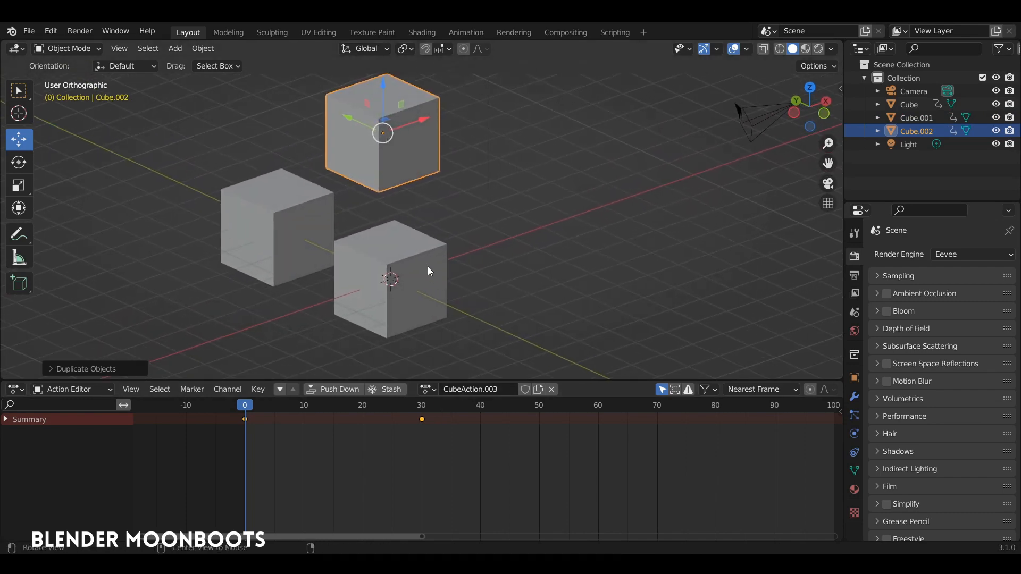
# Delete the newest cube copy
pyautogui.keyDown('shift'); pyautogui.click(322, 219); pyautogui.keyUp('shift')
pyautogui.click(406, 147)
pyautogui.press('Delete')
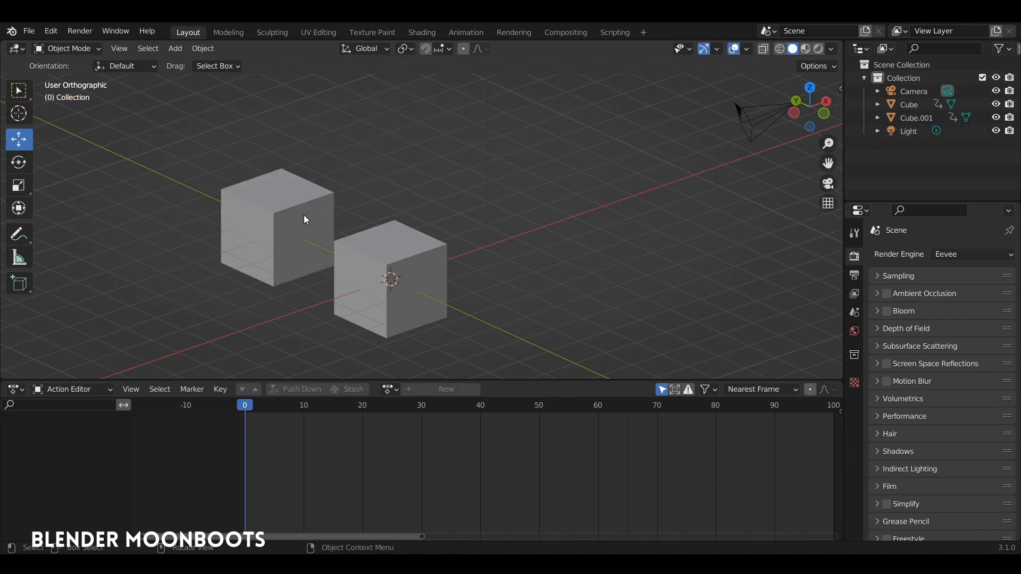
# Select the moved duplicate cube, play the animation briefly, and return to frame 0
pyautogui.click(311, 218)
pyautogui.press('space')
pyautogui.press('Escape')
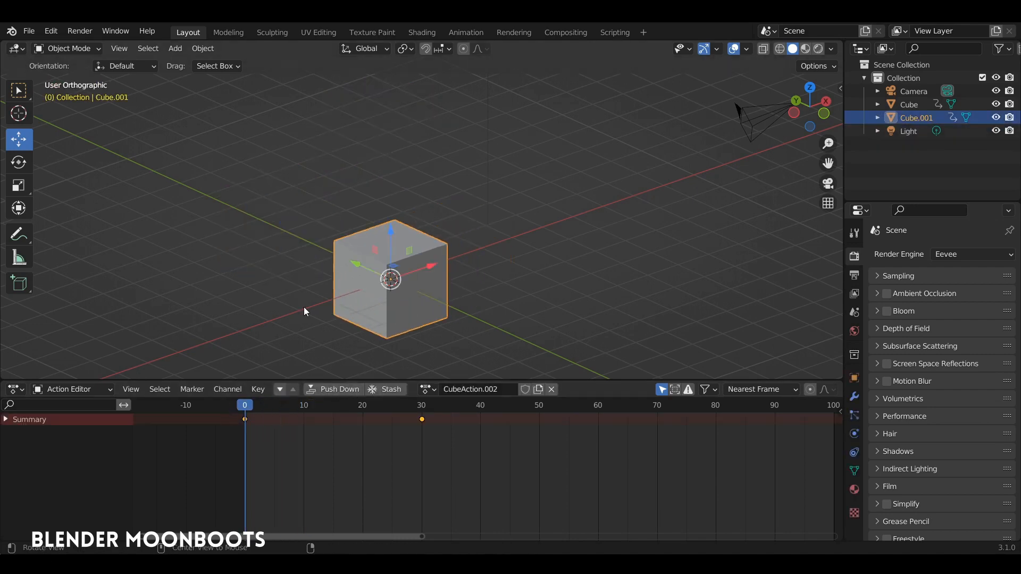
# Add a Sphere empty at the world origin and set its display size to 2.3 m
pyautogui.moveTo(305, 307); pyautogui.dragTo(460, 254, button='middle')
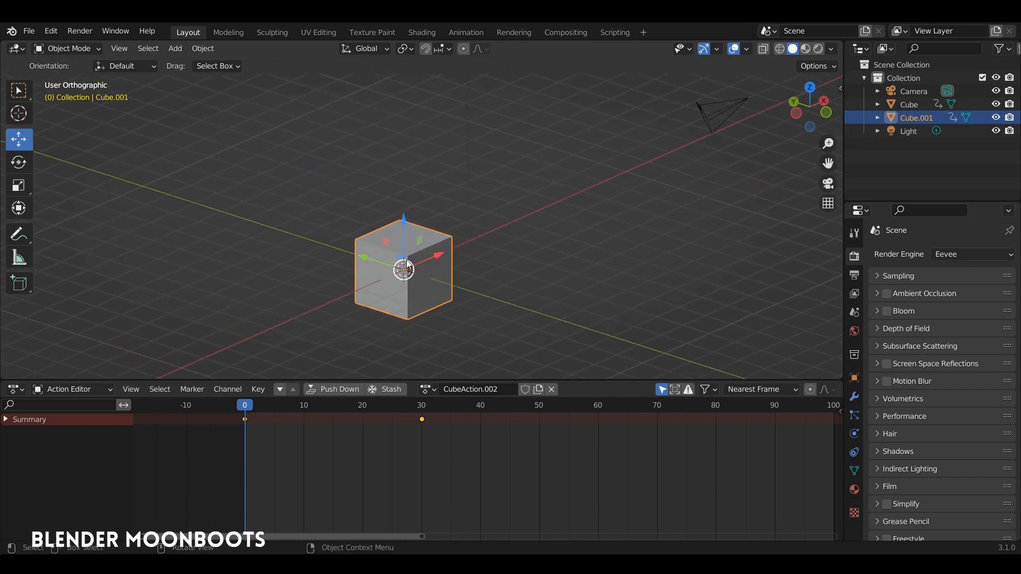
pyautogui.moveTo(406, 268); pyautogui.dragTo(474, 258, button='middle')
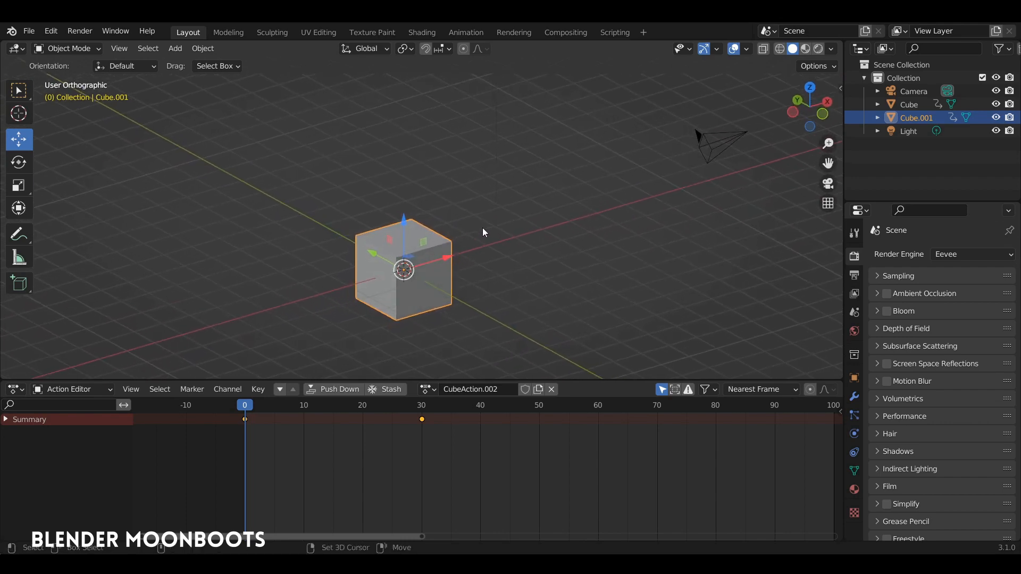
pyautogui.hotkey('shift', 'a')
pyautogui.moveTo(444, 189)
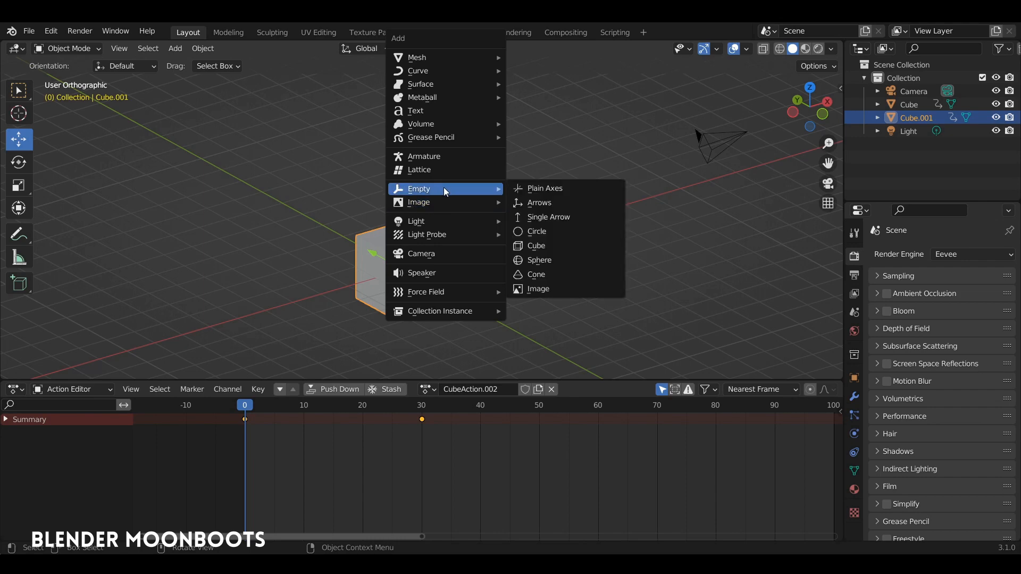
pyautogui.click(579, 260)
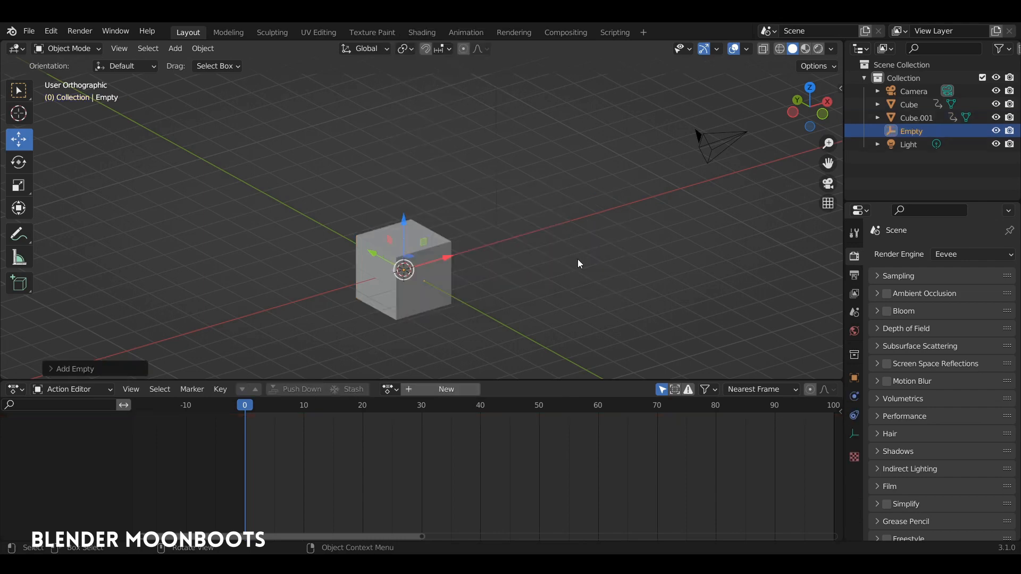
pyautogui.click(854, 435)
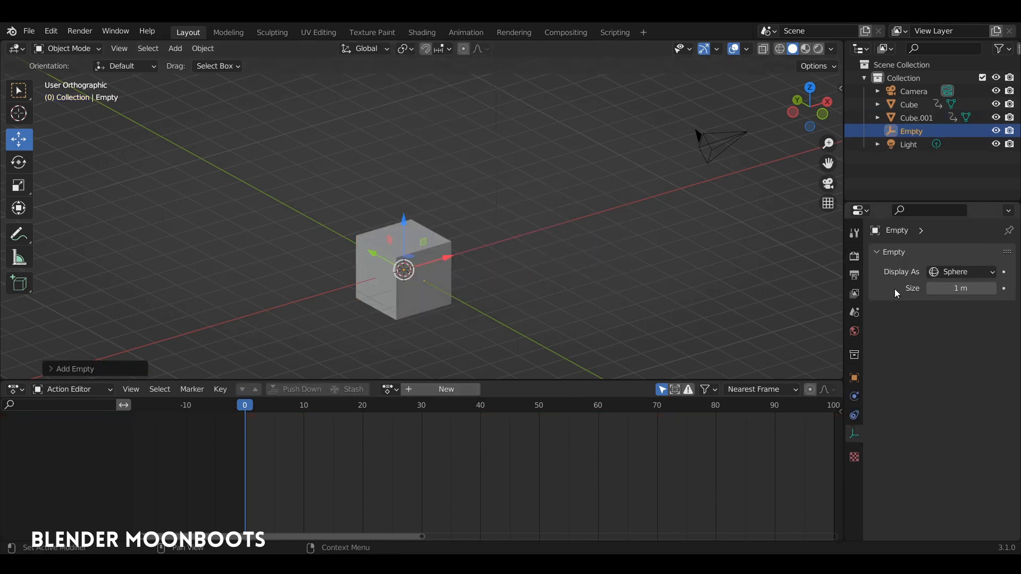
pyautogui.moveTo(928, 288); pyautogui.dragTo(1019, 294)
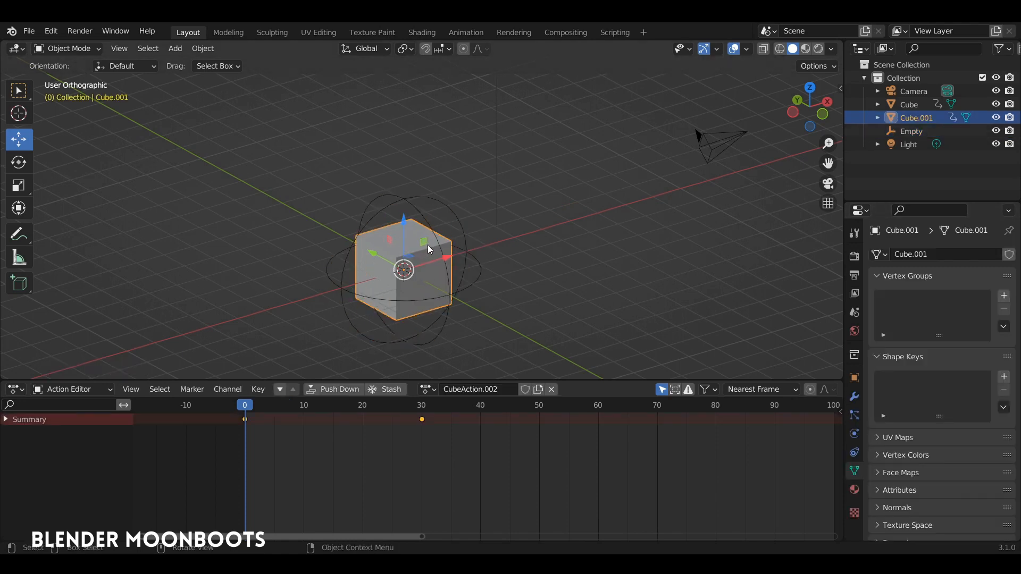
# Parent the duplicate cube to the sphere empty using the Object option
pyautogui.keyDown('shift'); pyautogui.click(439, 203); pyautogui.keyUp('shift')
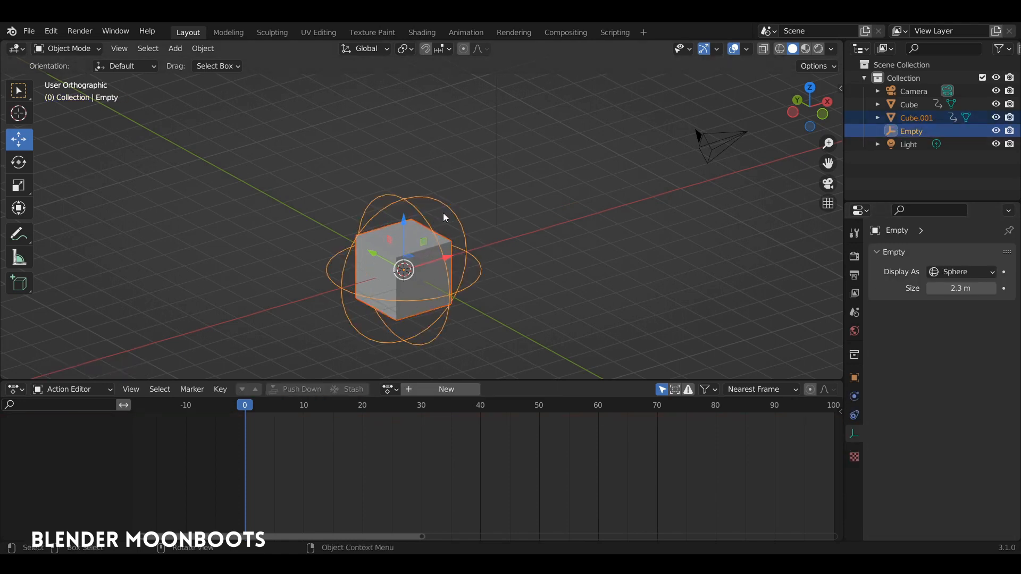
pyautogui.hotkey('ctrl', 'p')
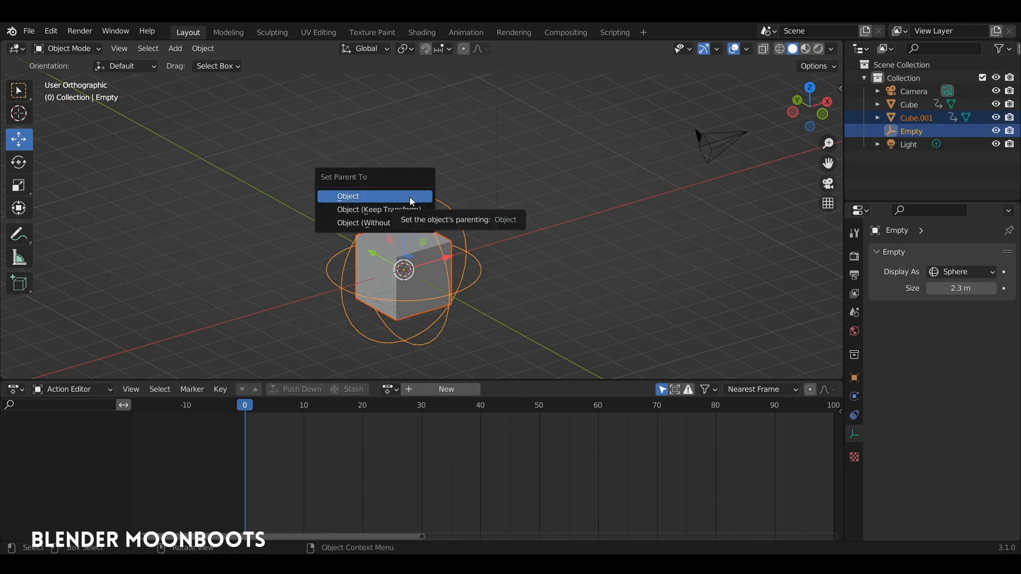
pyautogui.click(412, 197)
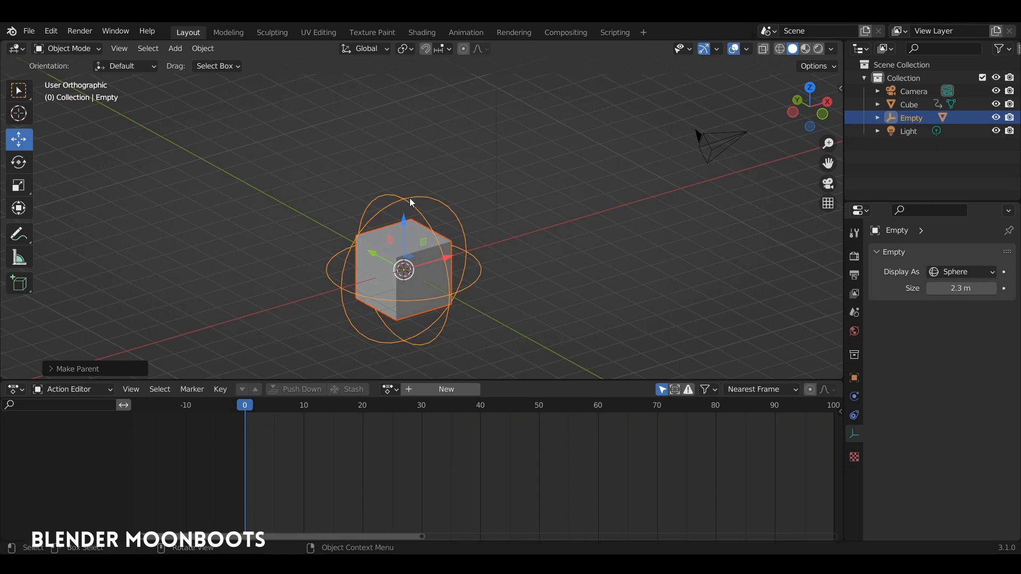
# Move only the parent empty along Y, play the animation to test it, and return to frame 0
pyautogui.click(416, 217)
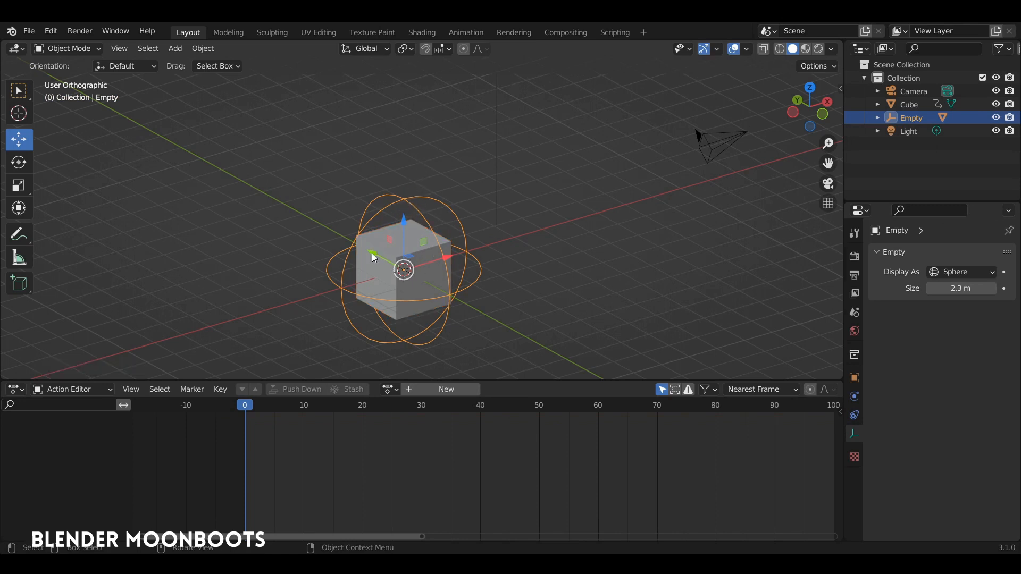
pyautogui.moveTo(371, 253); pyautogui.dragTo(226, 172)
pyautogui.press('space')
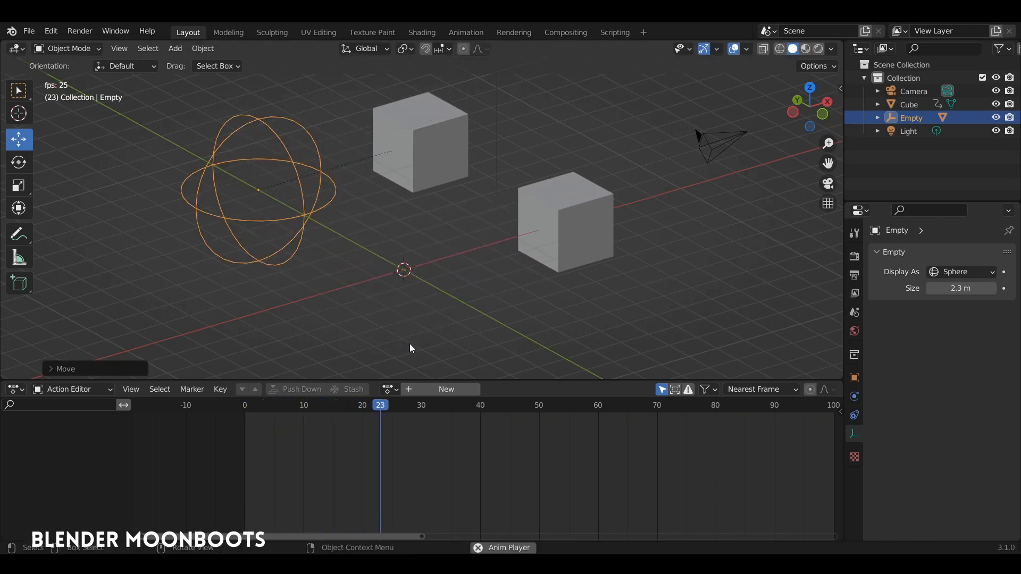
pyautogui.press('space')
pyautogui.keyDown('alt'); pyautogui.moveTo(412, 259); pyautogui.dragTo(412, 274); pyautogui.keyUp('alt')
pyautogui.scroll(-2, 418, 271)
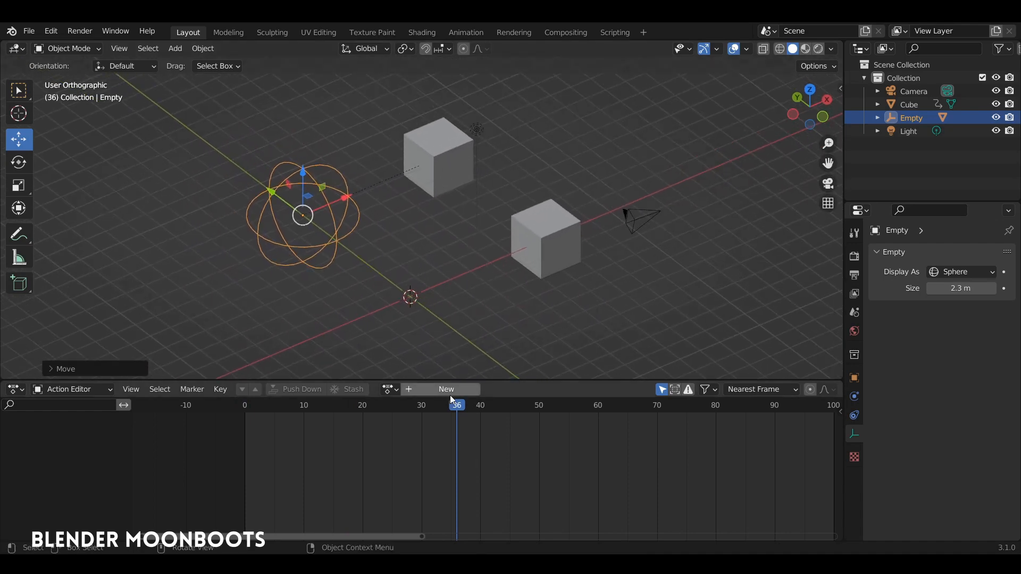
pyautogui.moveTo(452, 409); pyautogui.dragTo(246, 413)
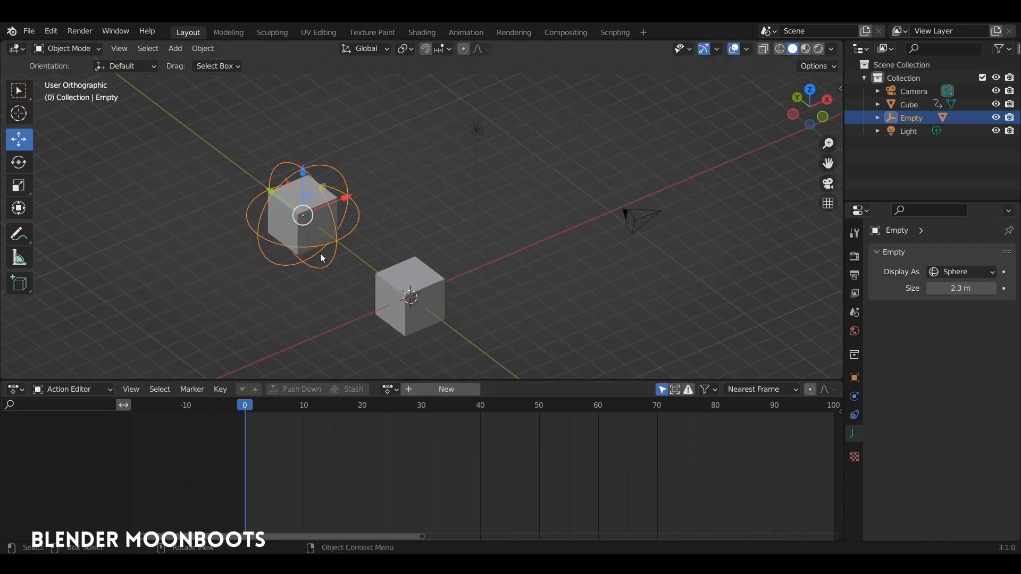
# Move the parent empty with its cube along the positive X axis
pyautogui.moveTo(336, 210); pyautogui.dragTo(367, 213, button='middle')
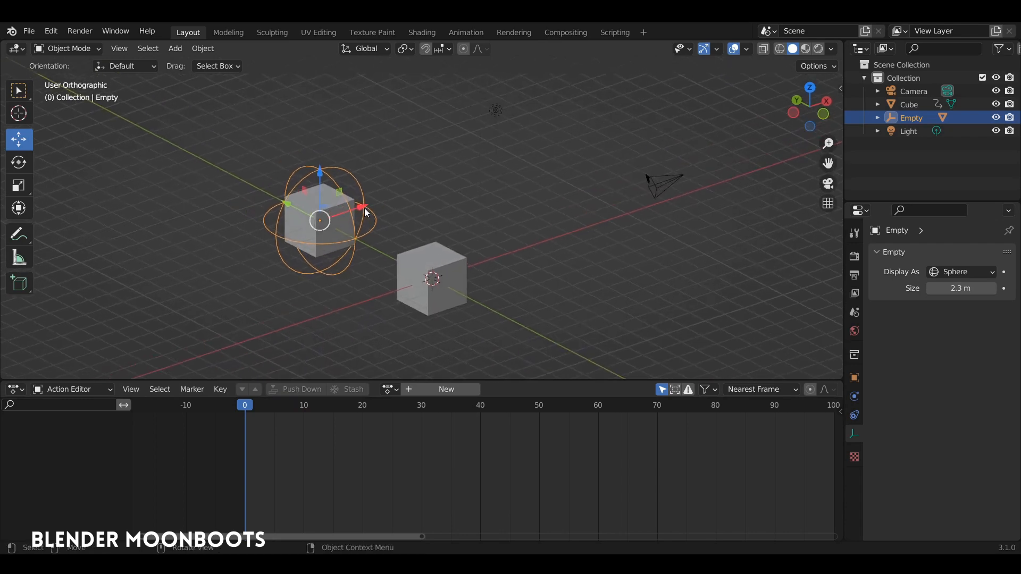
pyautogui.moveTo(361, 204); pyautogui.dragTo(476, 166)
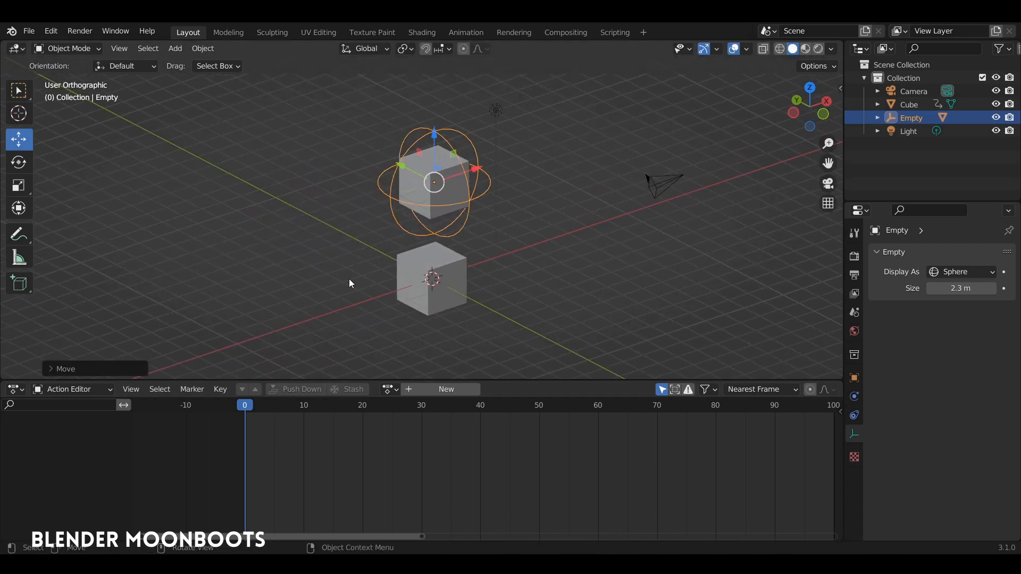
# Try rotating the parent empty freely with trackball rotation and scaling it up
pyautogui.press('r')
pyautogui.press('r')
pyautogui.click(489, 185)
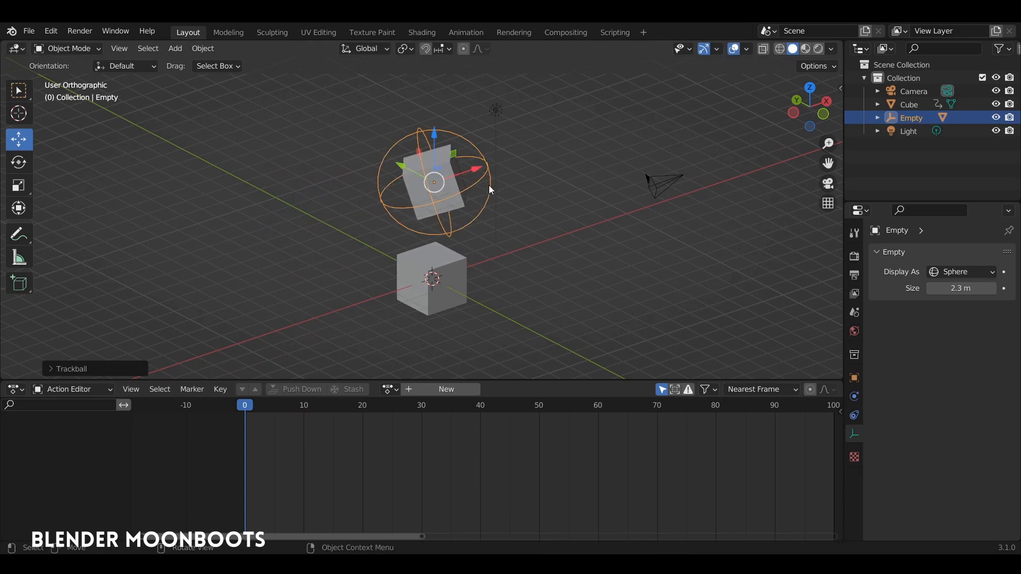
pyautogui.press('s')
pyautogui.click(531, 168)
# Play the animation, return to frame 0, and undo the empty's scaling and rotation
pyautogui.press('space')
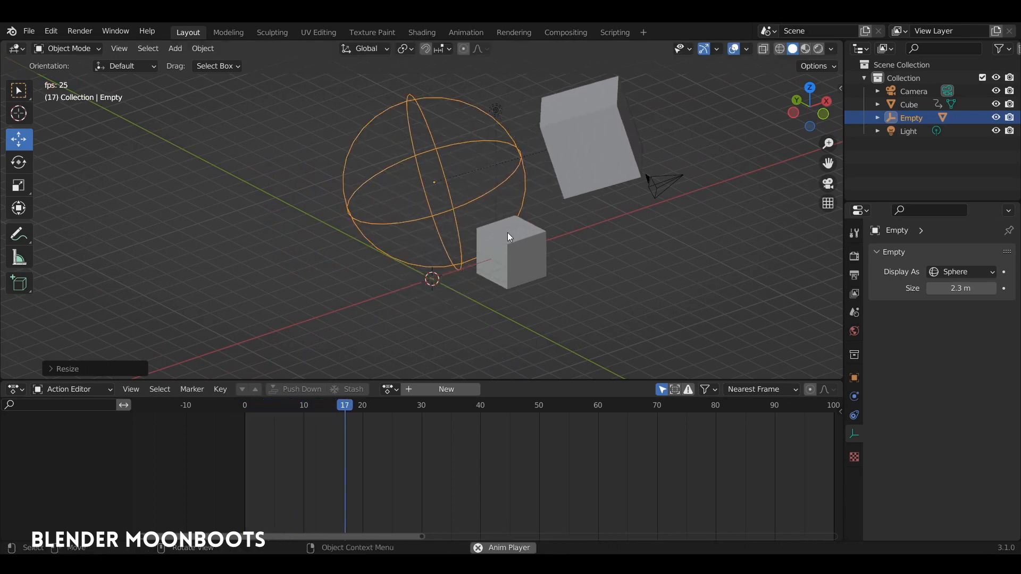
pyautogui.press('space')
pyautogui.moveTo(448, 405); pyautogui.dragTo(229, 420)
pyautogui.keyDown('shift'); pyautogui.moveTo(407, 238); pyautogui.dragTo(364, 265, button='middle'); pyautogui.keyUp('shift')
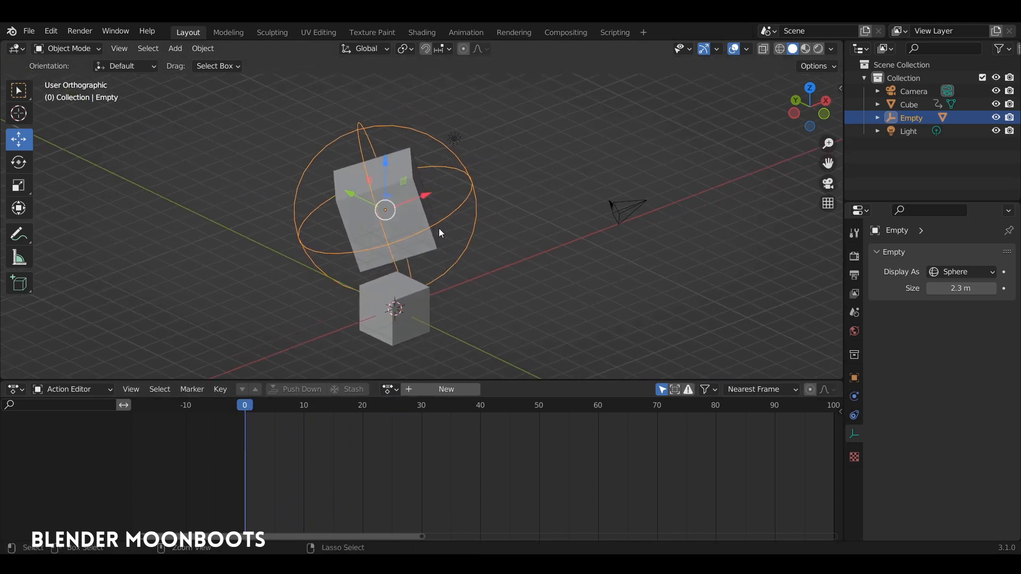
pyautogui.hotkey('ctrl', 'z')
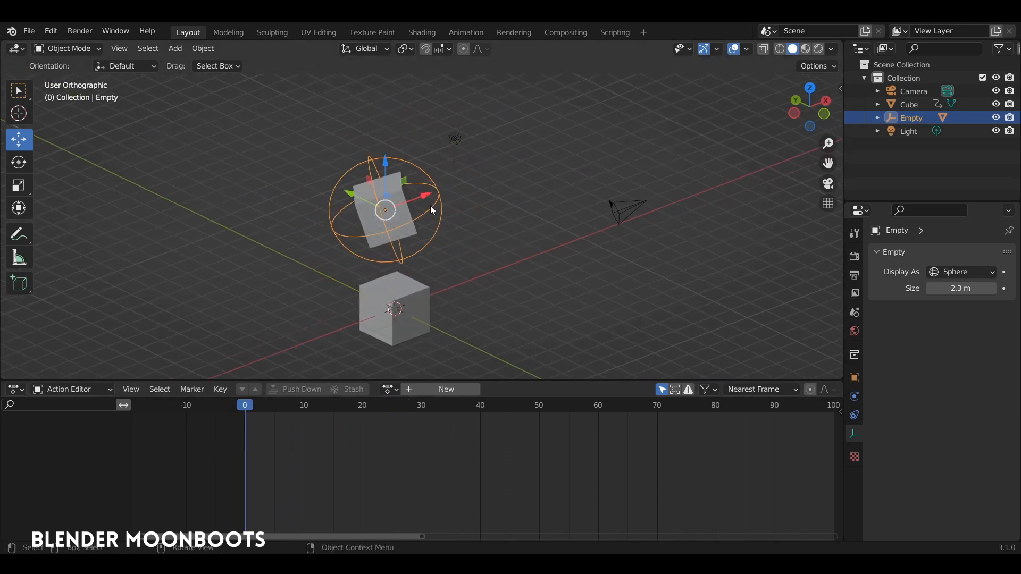
pyautogui.hotkey('ctrl', 'z')
# Duplicate the empty together with its parented cube, place the copies beside the originals, and play the animation
pyautogui.moveTo(418, 224); pyautogui.dragTo(442, 199, button='middle')
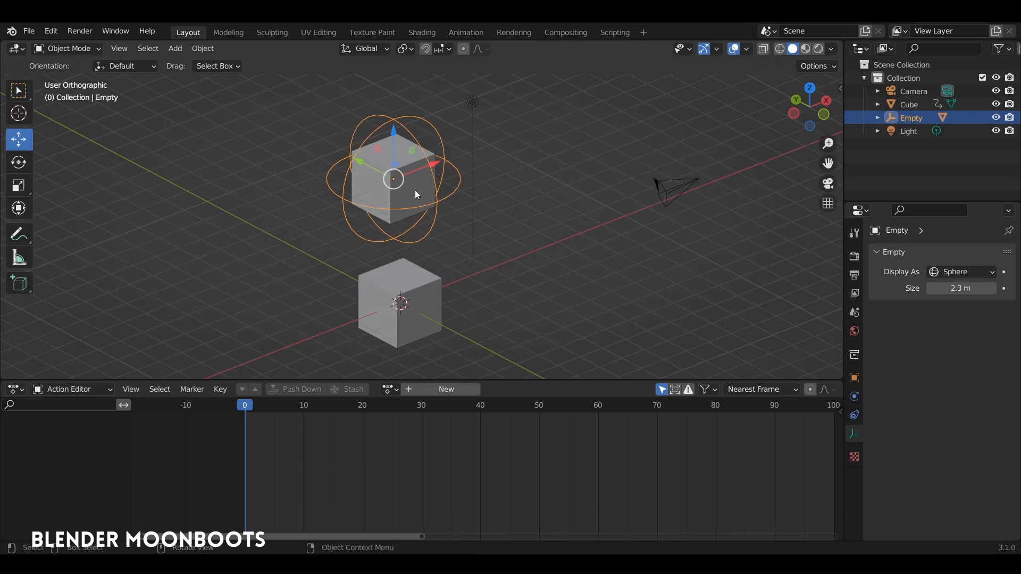
pyautogui.keyDown('shift'); pyautogui.click(415, 191); pyautogui.keyUp('shift')
pyautogui.hotkey('shift', 'd')
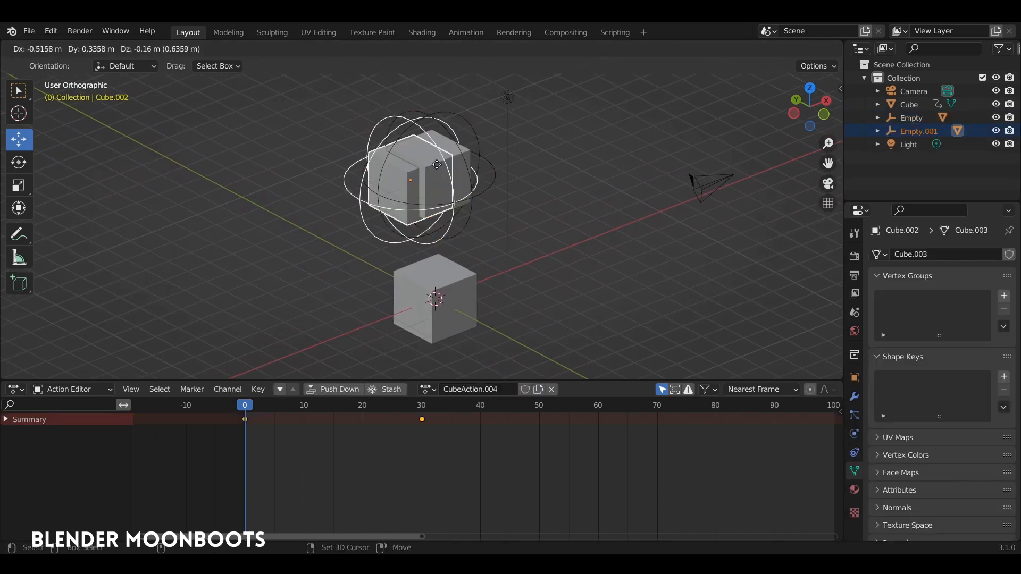
pyautogui.click(269, 192)
pyautogui.press('space')
pyautogui.press('space')
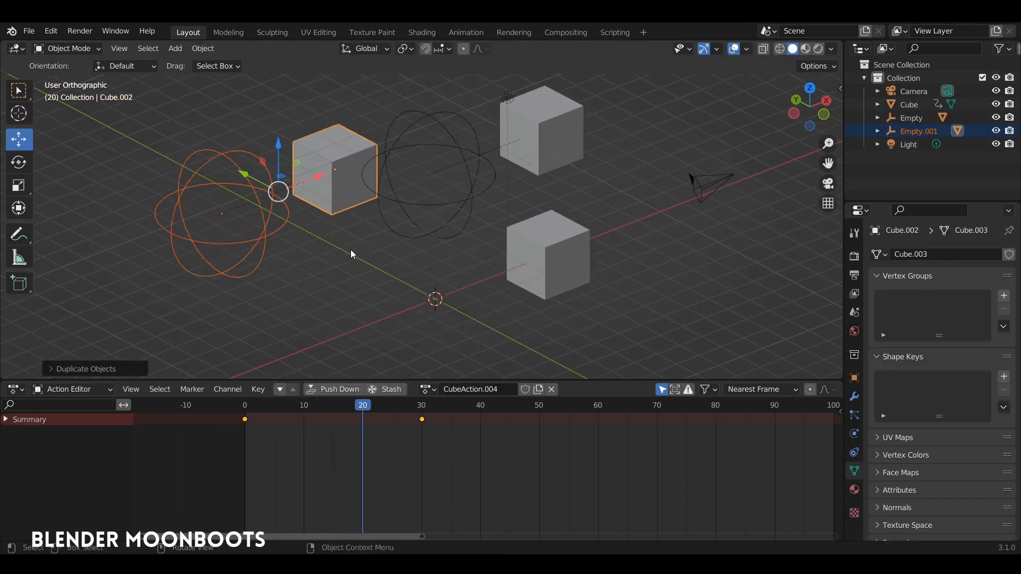
# Delete both sphere empties together with the duplicated cube
pyautogui.keyDown('shift'); pyautogui.click(404, 197); pyautogui.keyUp('shift')
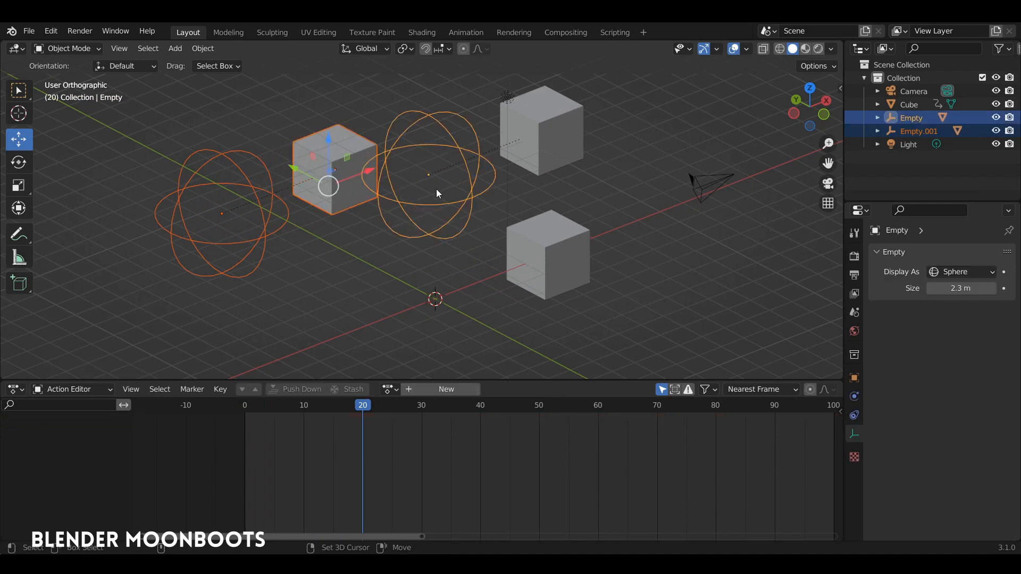
pyautogui.press('x')
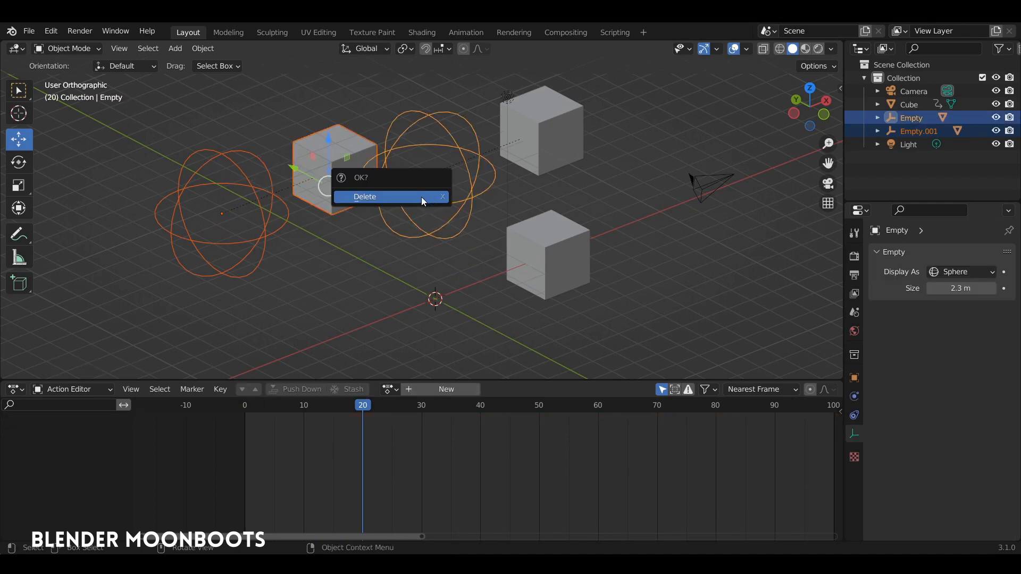
pyautogui.click(421, 196)
# Select the duplicate cube left without a parent, try moving it freely, and undo the move
pyautogui.click(519, 230)
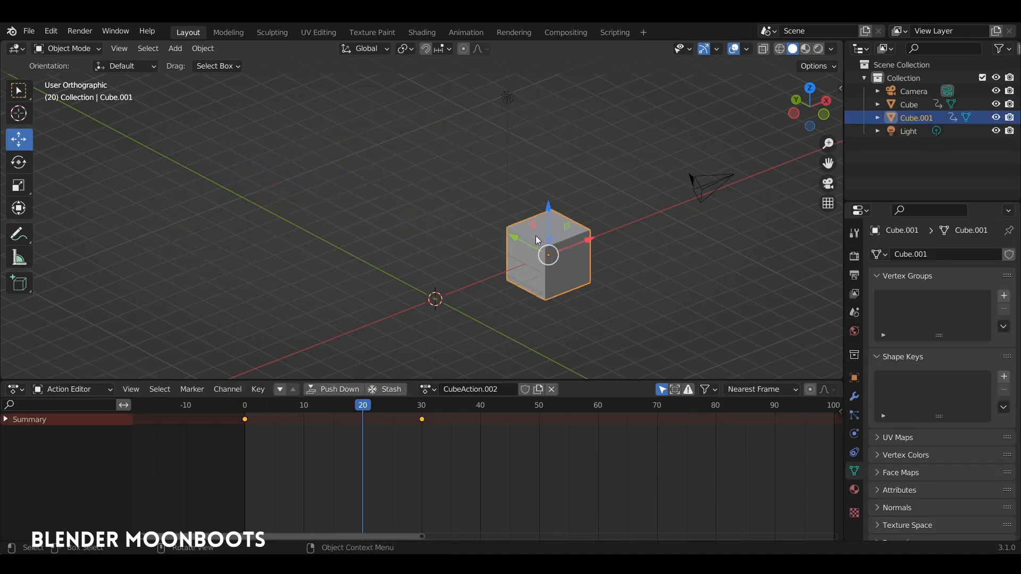
pyautogui.press('g')
pyautogui.click(457, 211)
pyautogui.hotkey('ctrl', 'z')
# Return to frame 0 and expand the cube's Delta Transform settings, enlarging the properties area to show them fully
pyautogui.moveTo(385, 415); pyautogui.dragTo(244, 413)
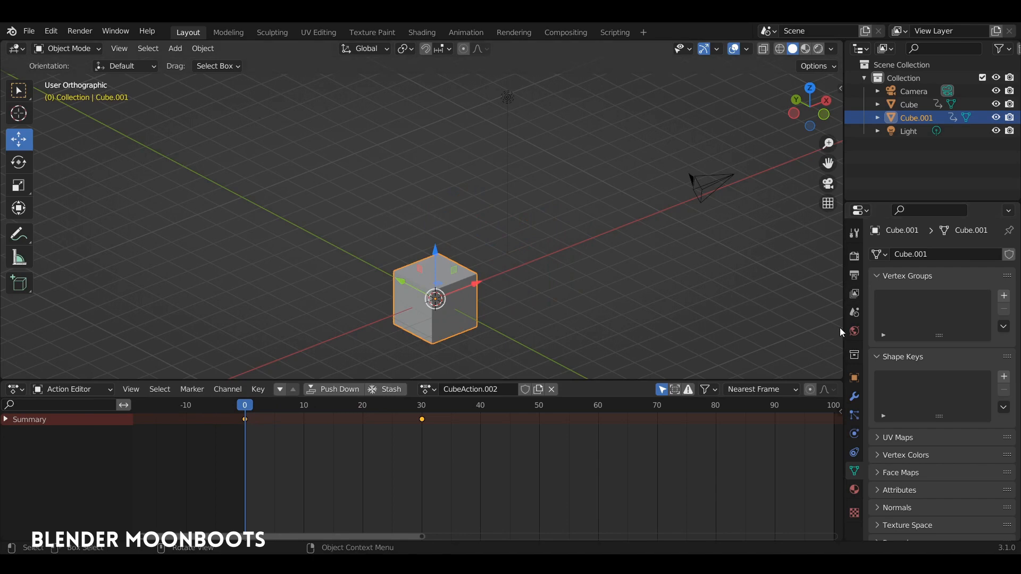
pyautogui.click(855, 378)
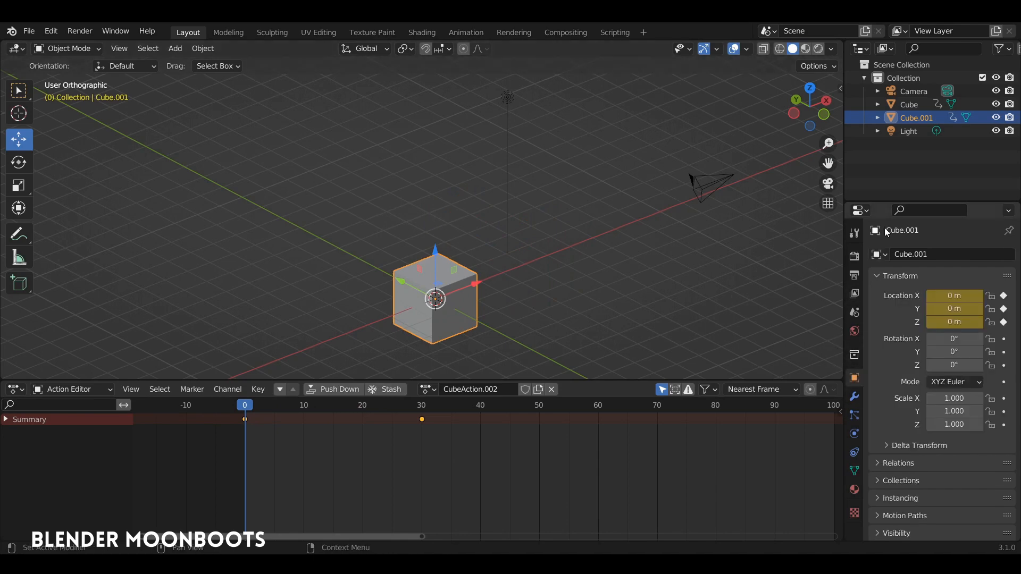
pyautogui.moveTo(891, 204); pyautogui.dragTo(899, 175)
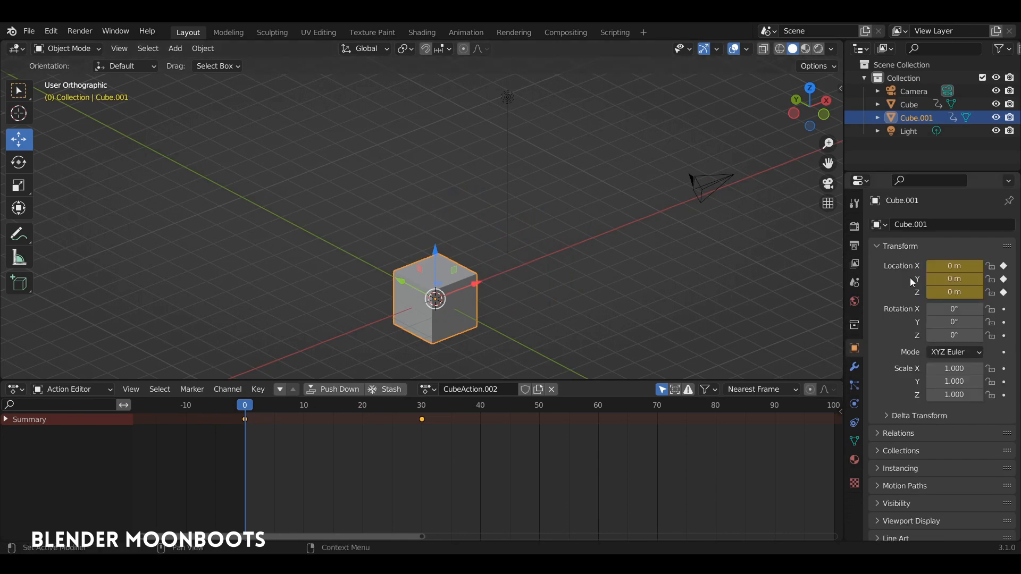
pyautogui.click(888, 416)
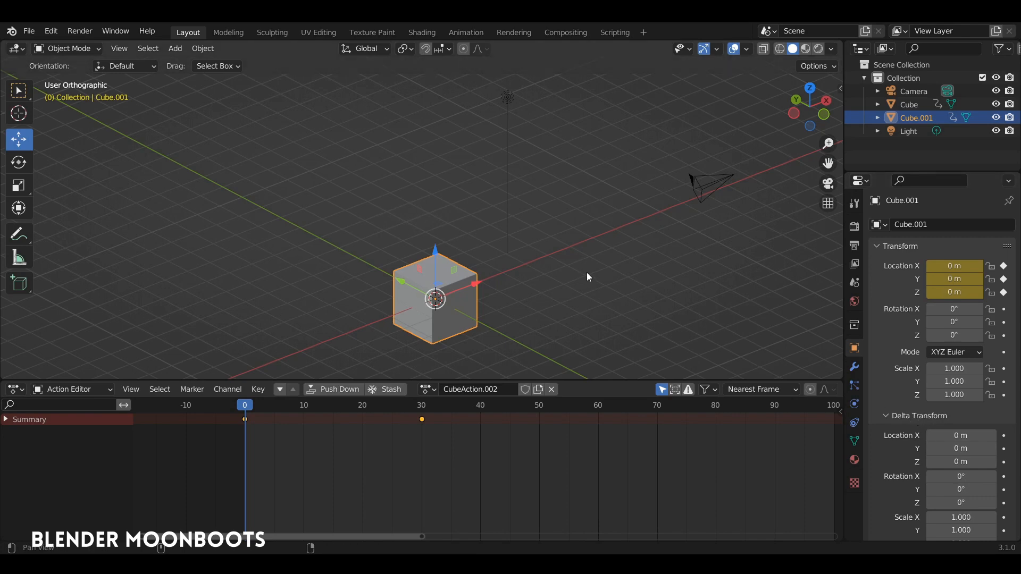
pyautogui.moveTo(893, 172); pyautogui.dragTo(896, 115)
pyautogui.moveTo(844, 166); pyautogui.dragTo(807, 166)
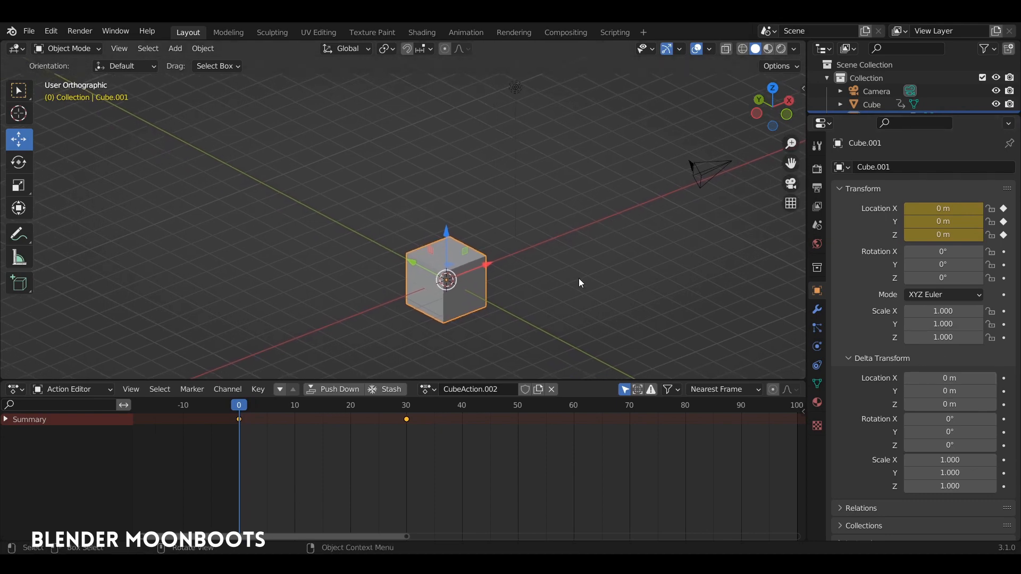
# Set the cube's delta location to about X 3.04 m and Y 6.39 m, and play the animation
pyautogui.keyDown('shift'); pyautogui.moveTo(579, 279); pyautogui.dragTo(688, 266, button='middle'); pyautogui.keyUp('shift')
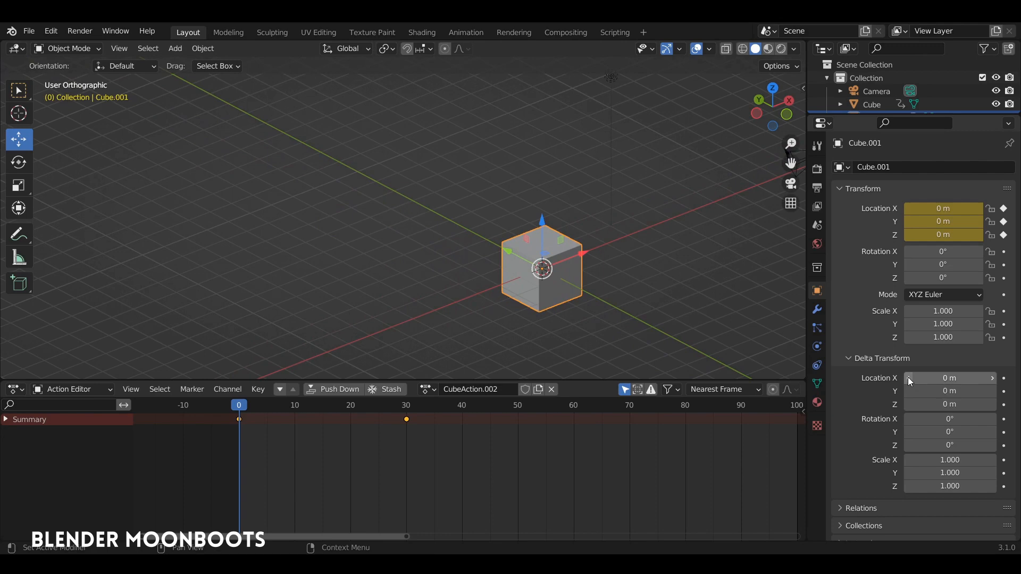
pyautogui.moveTo(908, 377); pyautogui.dragTo(984, 378)
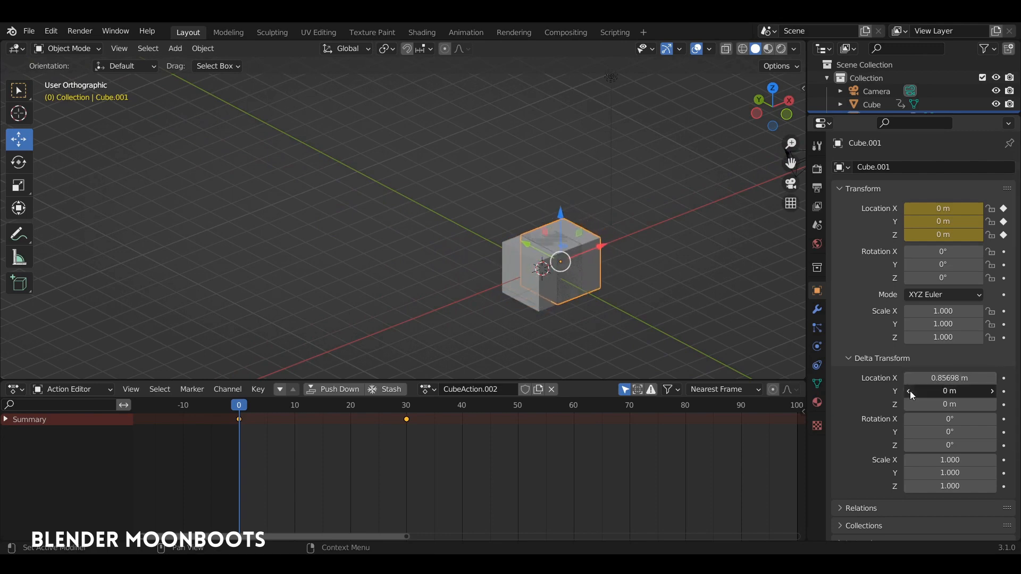
pyautogui.moveTo(911, 392); pyautogui.dragTo(987, 391)
pyautogui.press('space')
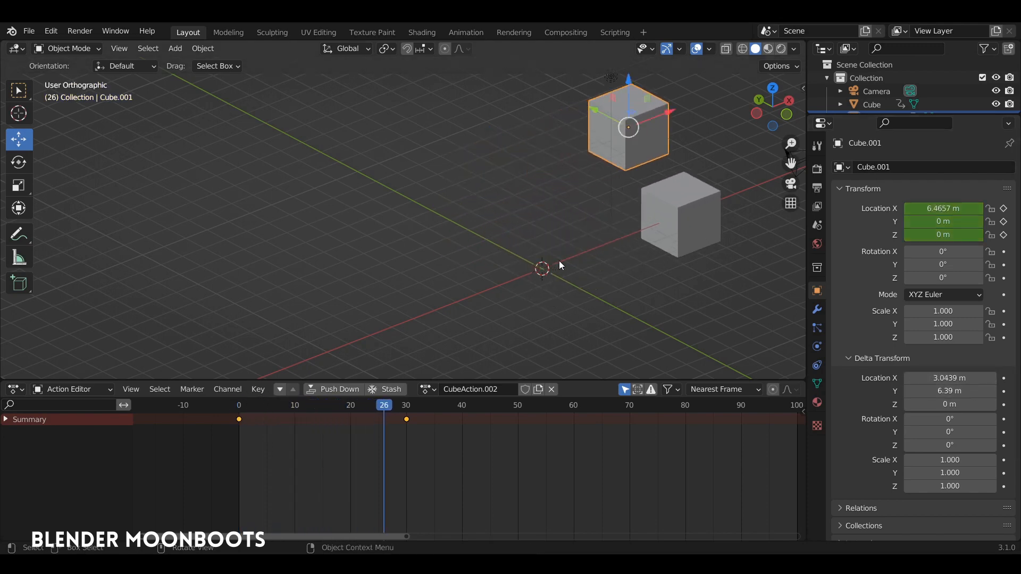
# Set the cube's delta location Z to about 1.7 m and return to frame 0
pyautogui.moveTo(561, 265)
pyautogui.mouseDown(button='middle')
pyautogui.moveTo(565, 244)
pyautogui.moveTo(490, 278)
pyautogui.moveTo(542, 269)
pyautogui.mouseUp(button='middle')
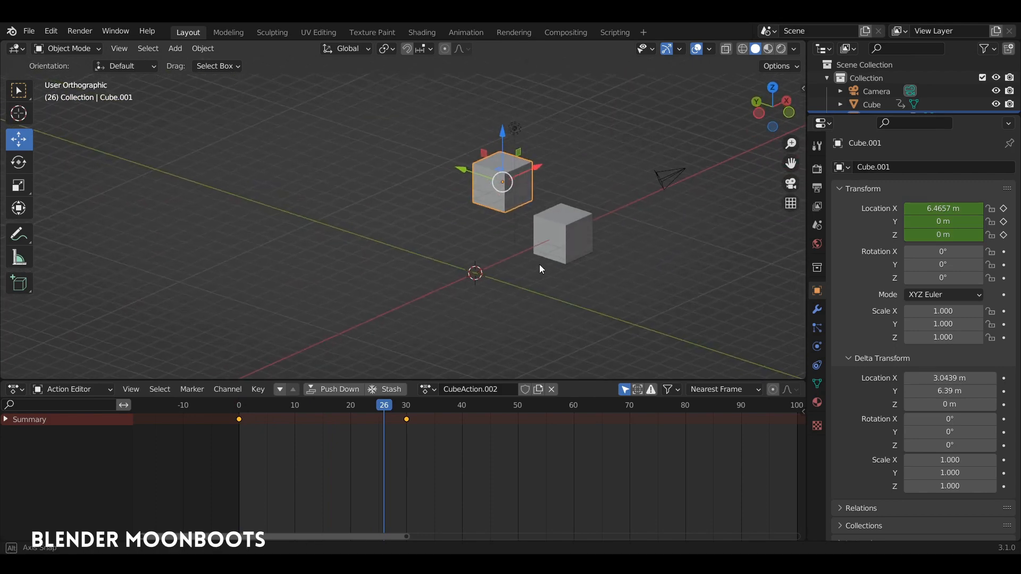
pyautogui.moveTo(950, 404); pyautogui.dragTo(981, 390)
pyautogui.moveTo(628, 287); pyautogui.dragTo(553, 309, button='middle')
pyautogui.click(227, 417)
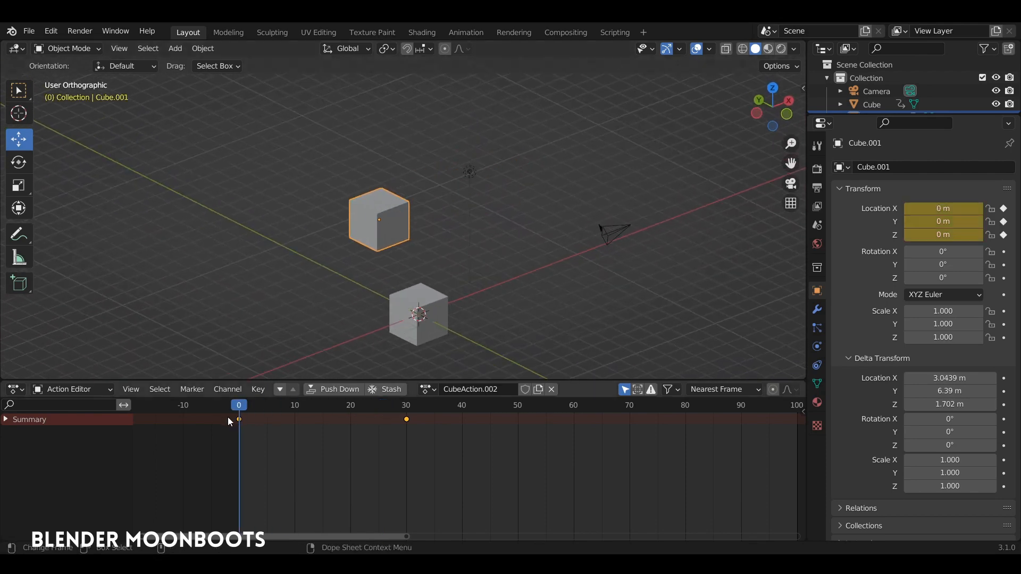
pyautogui.moveTo(227, 417)
pyautogui.mouseDown()
pyautogui.moveTo(430, 414)
pyautogui.moveTo(263, 425)
pyautogui.moveTo(276, 433)
pyautogui.moveTo(240, 420)
pyautogui.mouseUp()
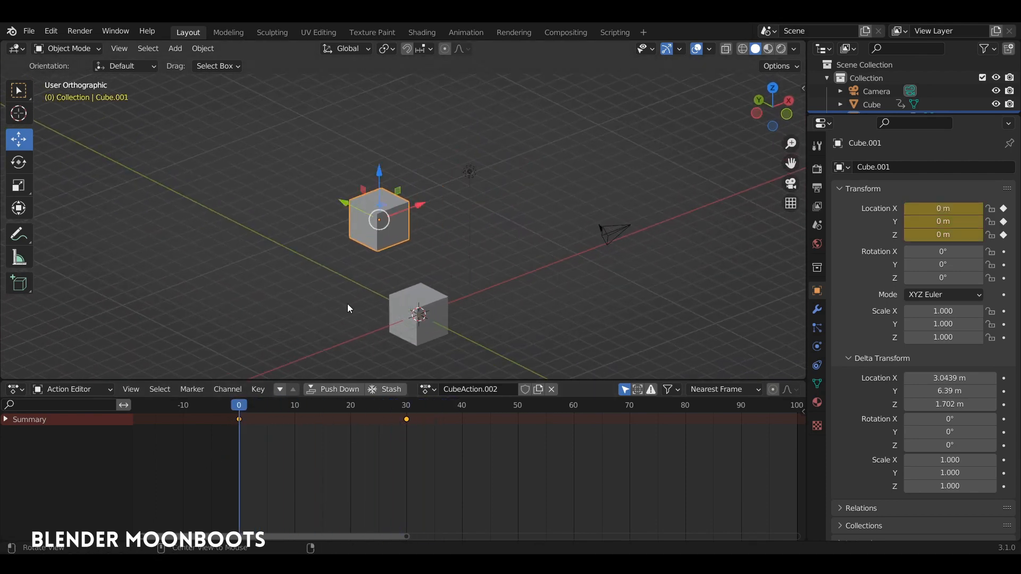
# Reset the cube's delta location to 0 on all three axes
pyautogui.moveTo(348, 308); pyautogui.dragTo(413, 267, button='middle')
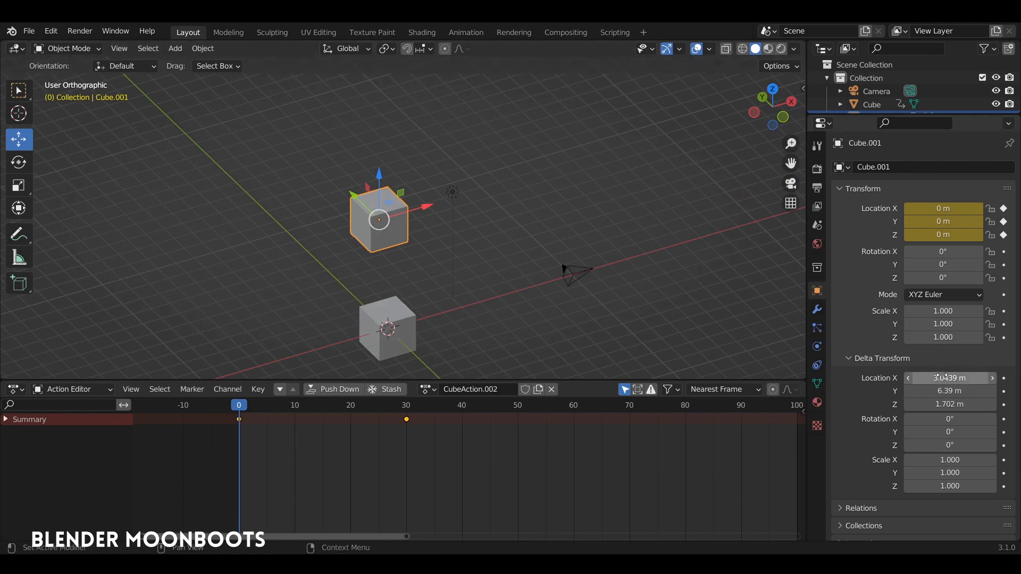
pyautogui.moveTo(942, 377); pyautogui.dragTo(949, 405)
pyautogui.write('0')
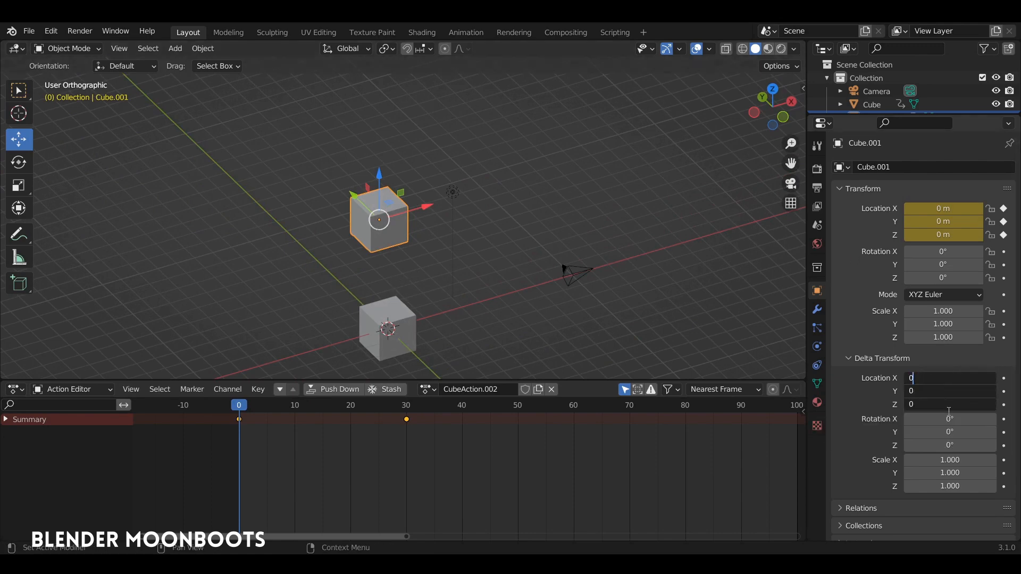
pyautogui.press('Return')
# Move the duplicate cube into a new collection named cube and exclude that collection from the view layer
pyautogui.moveTo(468, 287); pyautogui.dragTo(469, 208, button='middle')
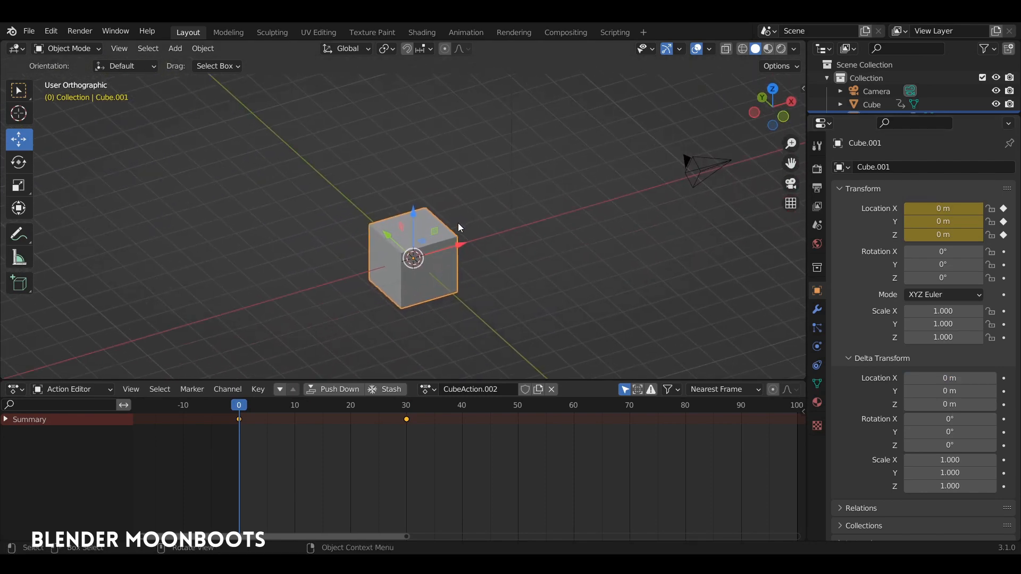
pyautogui.press('m')
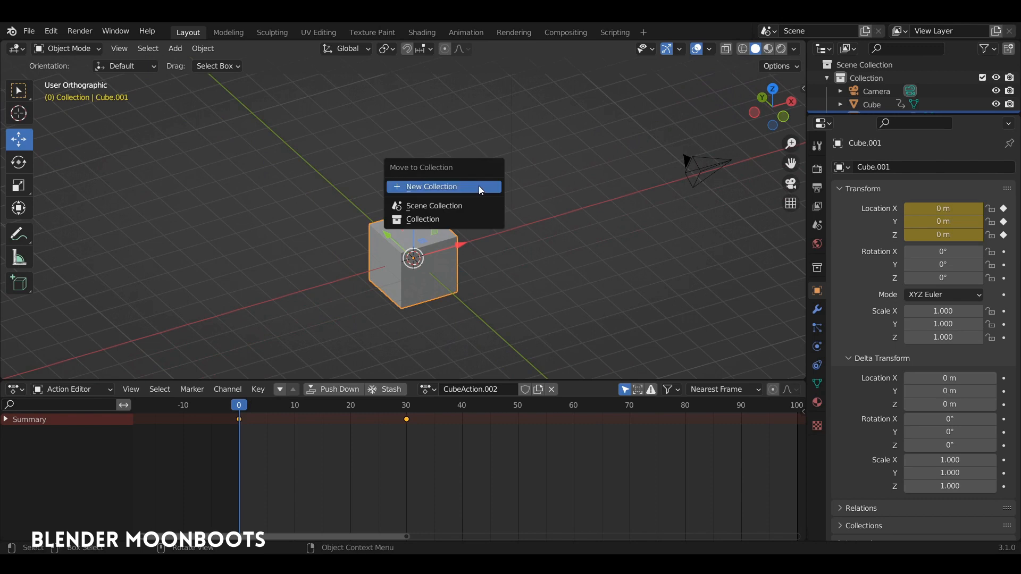
pyautogui.click(468, 185)
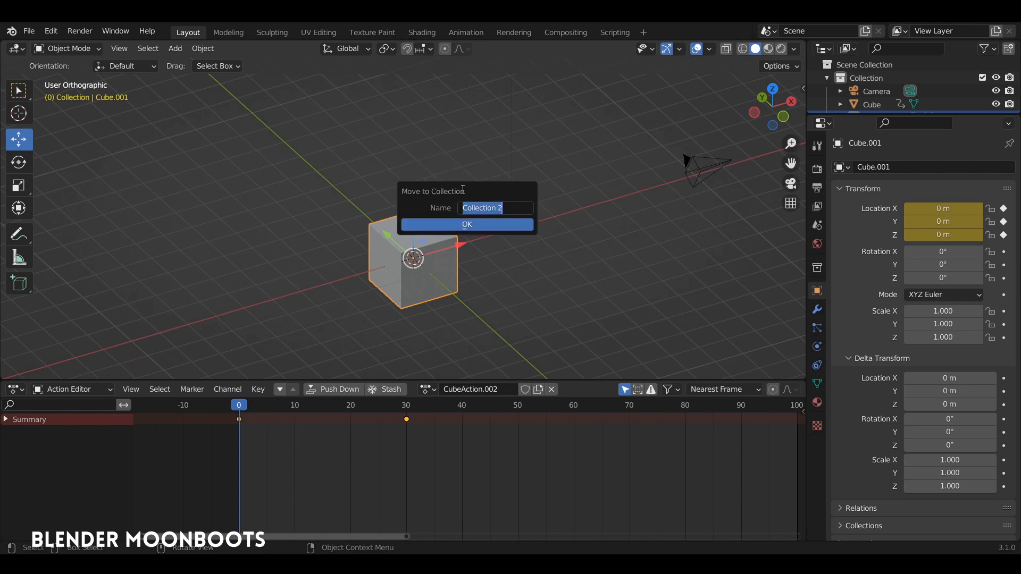
pyautogui.write('cube')
pyautogui.press('Return')
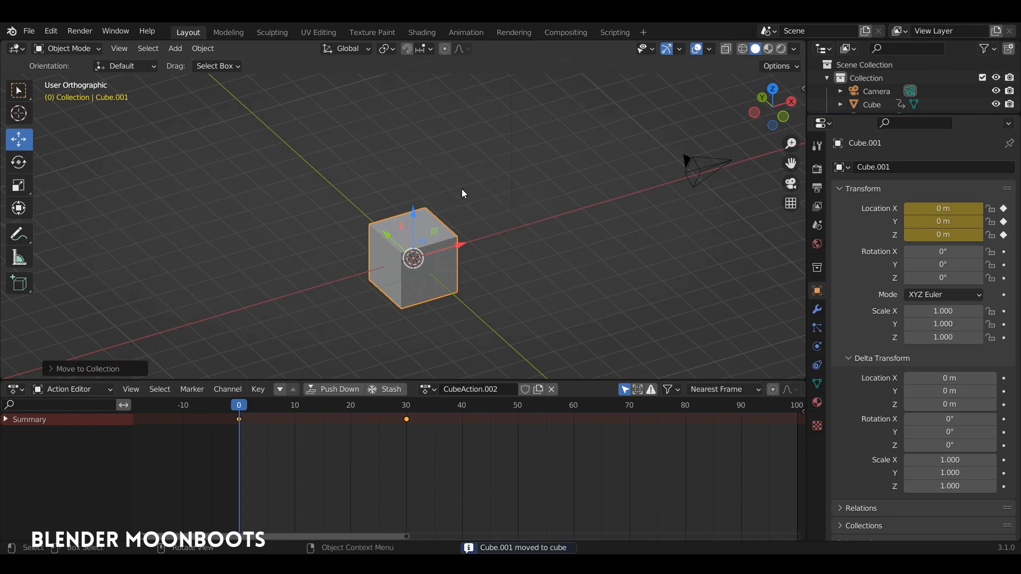
pyautogui.moveTo(869, 114); pyautogui.dragTo(869, 228)
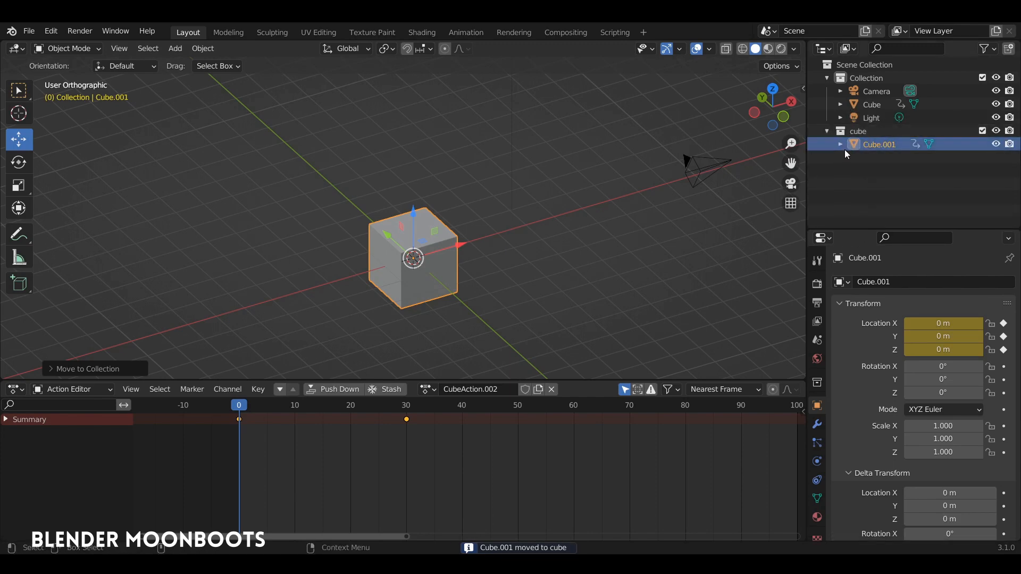
pyautogui.click(983, 130)
# Try moving the original cube away from the world origin
pyautogui.click(442, 250)
pyautogui.press('g')
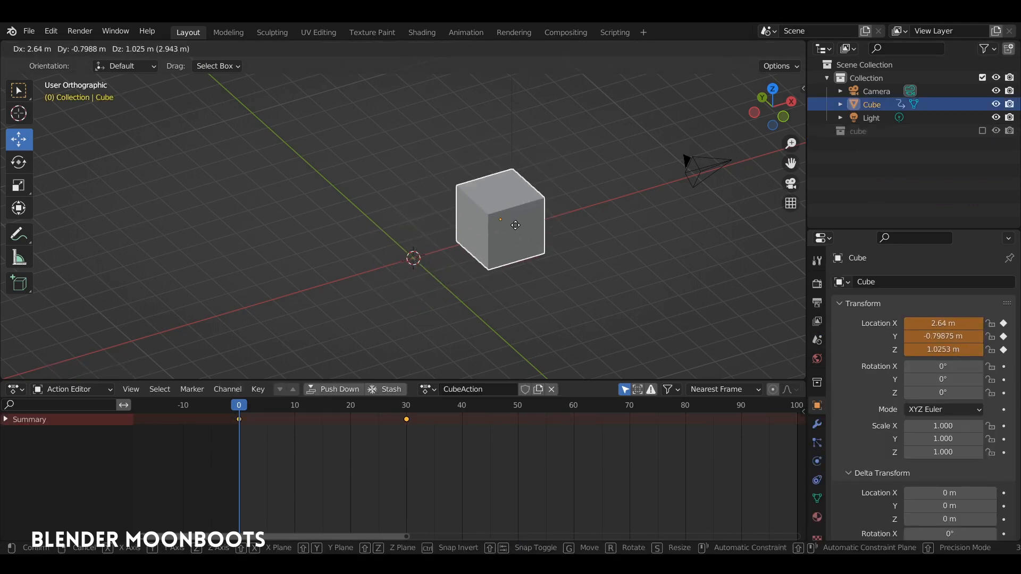
pyautogui.click(508, 206)
pyautogui.hotkey('ctrl', 'z')
# Place the 3D cursor behind the original cube and add a collection instance of the cube collection there
pyautogui.moveTo(496, 218); pyautogui.dragTo(553, 228, button='middle')
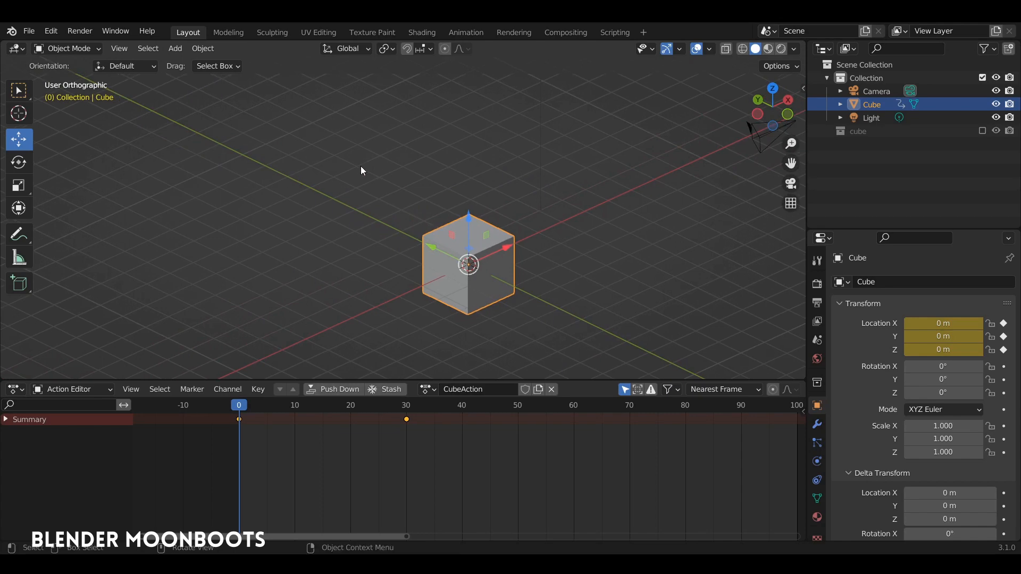
pyautogui.keyDown('shift'); pyautogui.rightClick(342, 158); pyautogui.keyUp('shift')
pyautogui.moveTo(380, 177); pyautogui.dragTo(394, 198, button='middle')
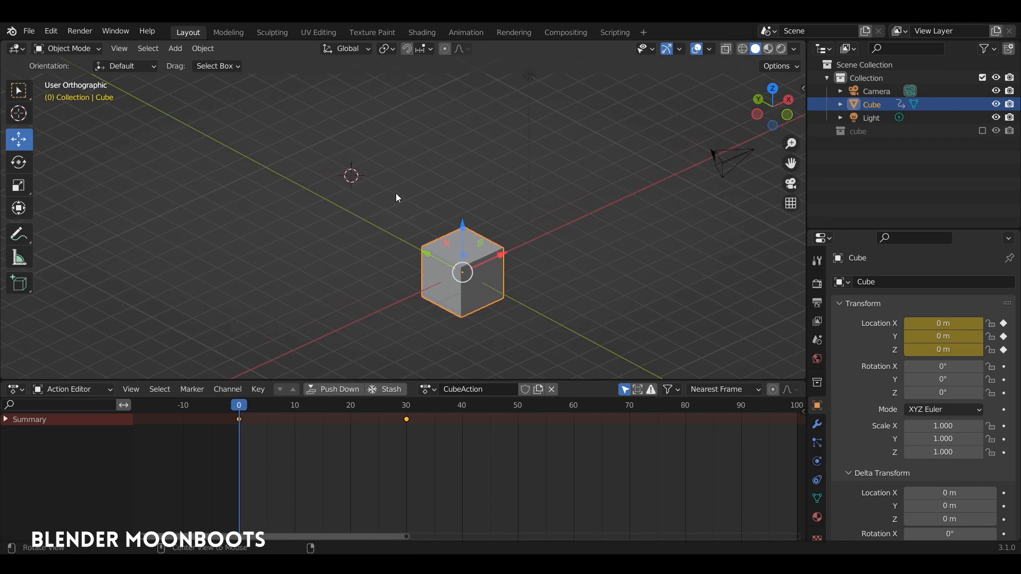
pyautogui.hotkey('shift', 'a')
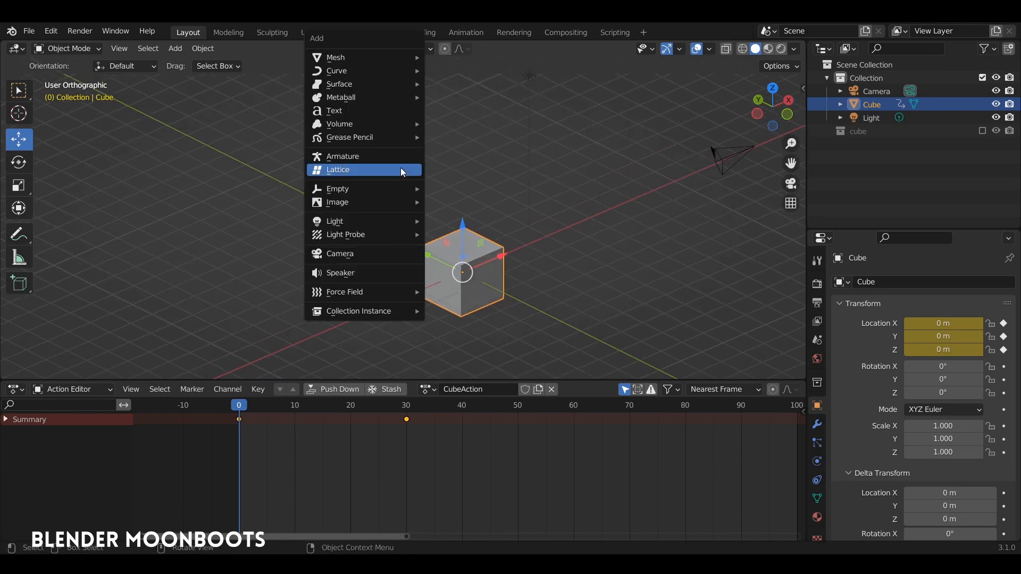
pyautogui.moveTo(367, 310)
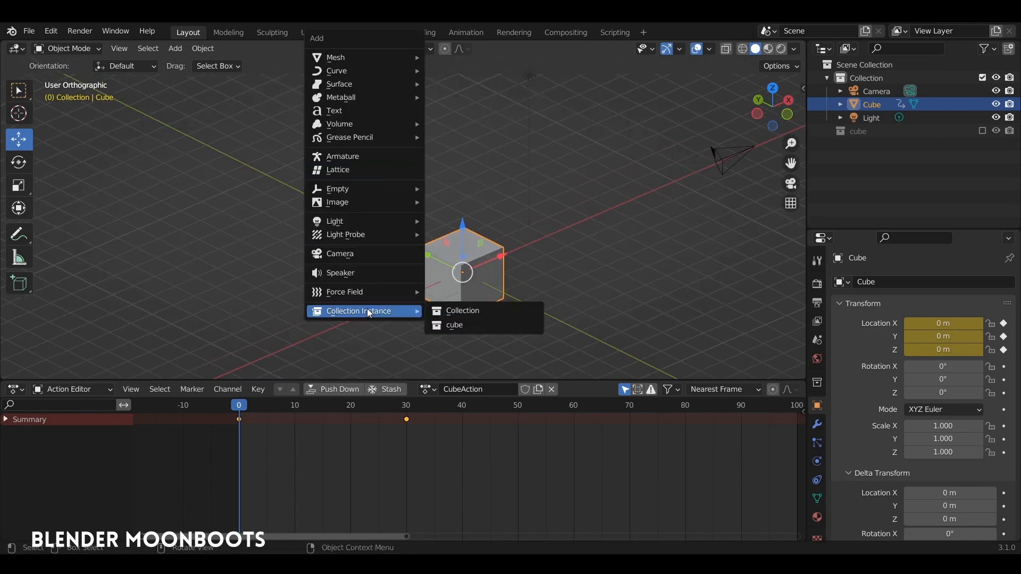
pyautogui.click(460, 327)
pyautogui.moveTo(425, 239)
pyautogui.mouseDown(button='middle')
pyautogui.moveTo(400, 245)
pyautogui.moveTo(414, 251)
pyautogui.moveTo(414, 227)
pyautogui.moveTo(430, 234)
pyautogui.mouseUp(button='middle')
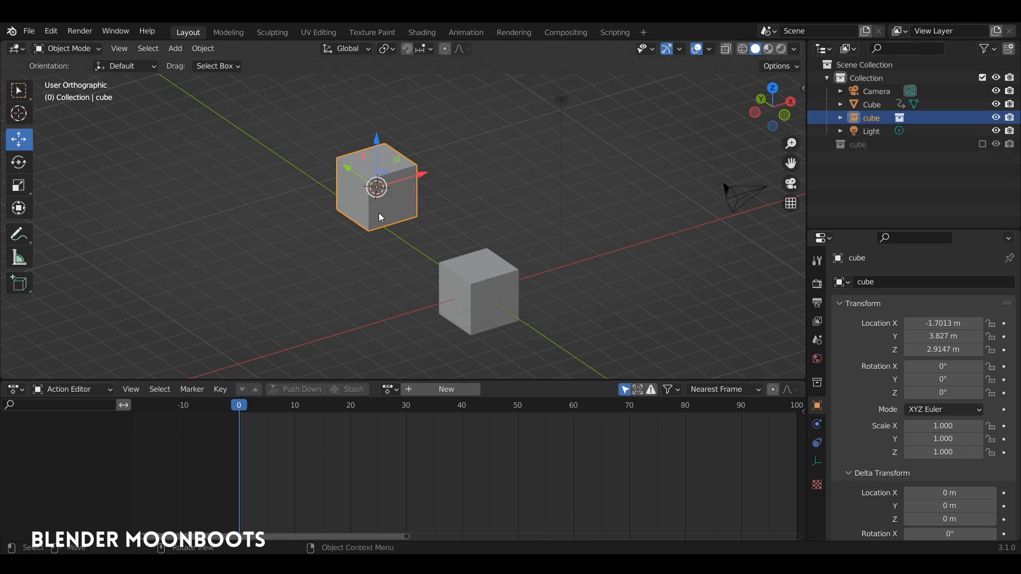
# Play the animation to check the collection instance's motion, and return to frame 0
pyautogui.moveTo(429, 174); pyautogui.dragTo(440, 212)
pyautogui.press('Escape')
pyautogui.press('space')
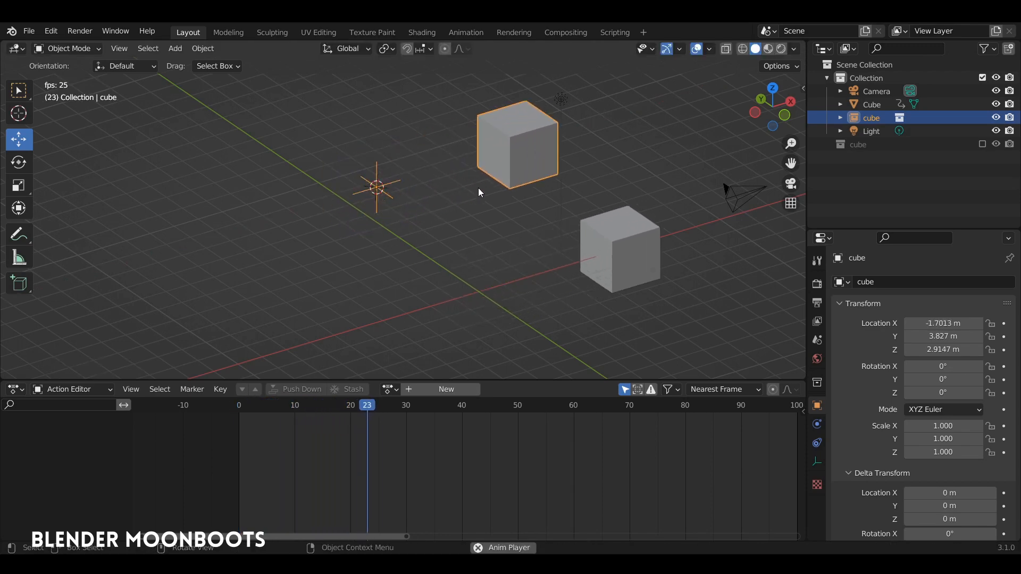
pyautogui.press('space')
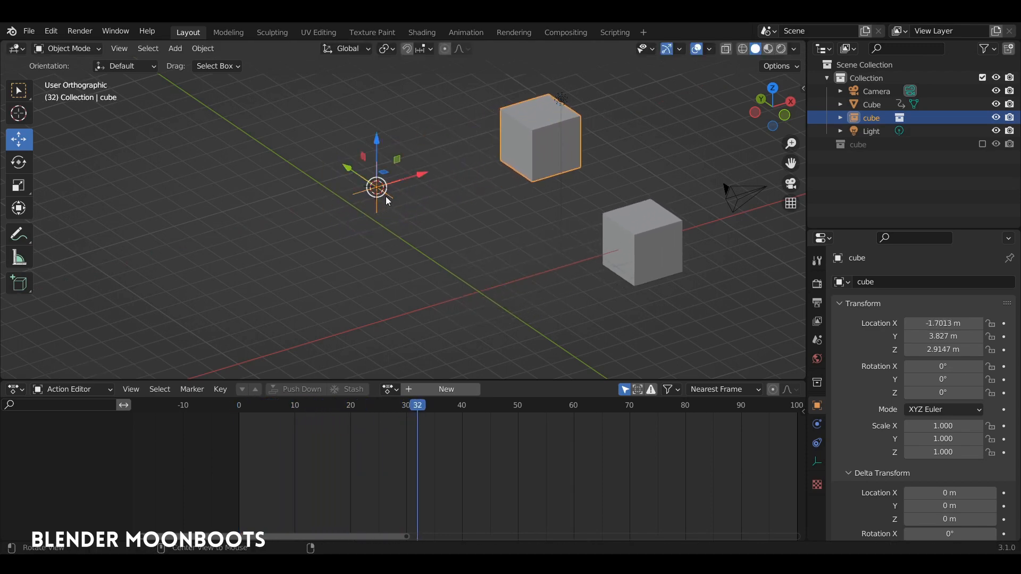
pyautogui.moveTo(385, 197); pyautogui.dragTo(367, 212, button='middle')
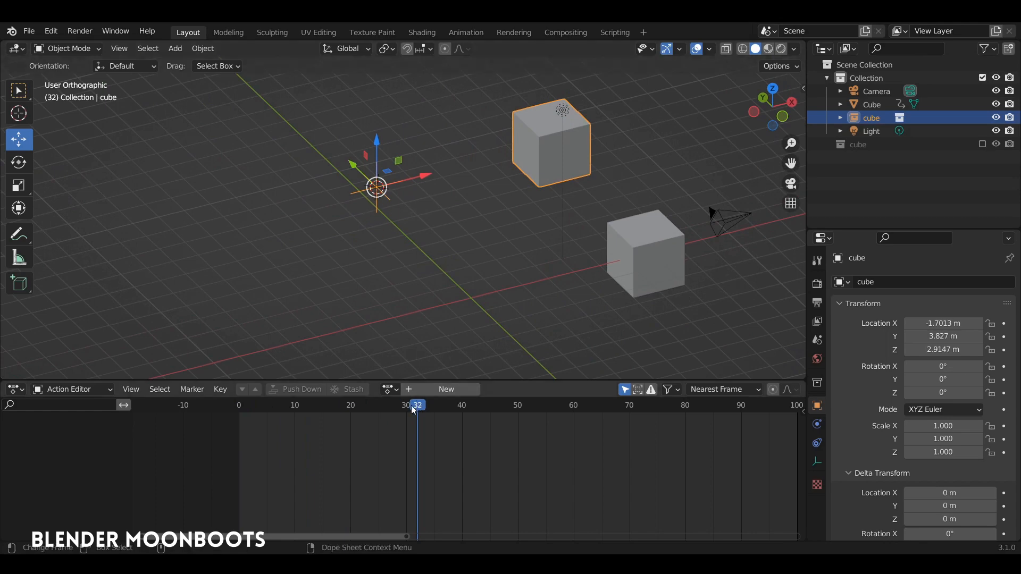
pyautogui.moveTo(411, 405); pyautogui.dragTo(239, 421)
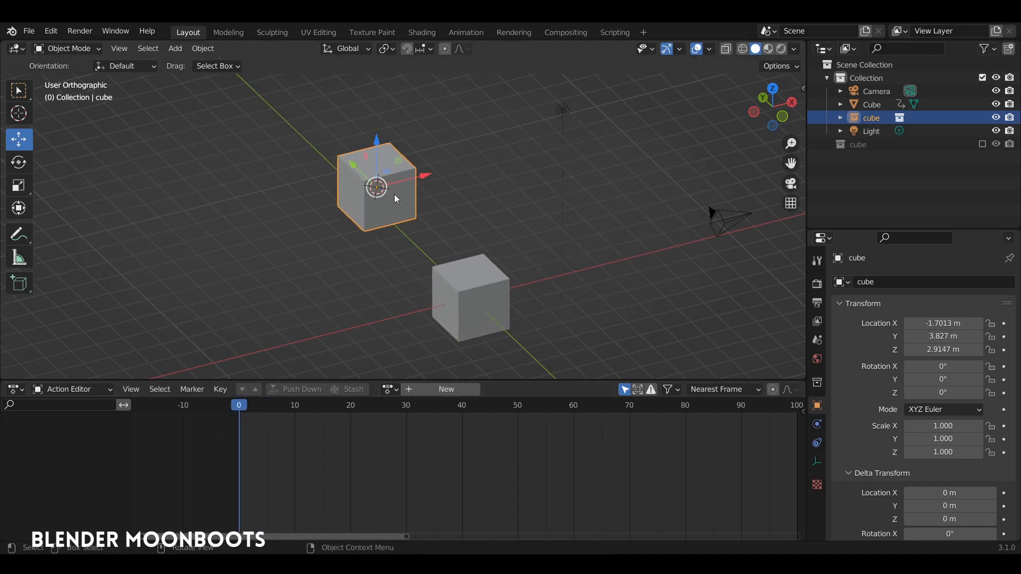
# Move the collection instance to about X 4.04 m, Y 1.48 m, Z 3.86 m
pyautogui.press('g')
pyautogui.click(573, 167)
pyautogui.moveTo(573, 167); pyautogui.dragTo(586, 169, button='middle')
# Rotate the collection instance with trackball rotation to about X -0.9°, Y -23.5°, Z -60.7°, and scale it to 1.93
pyautogui.press('r')
pyautogui.press('r')
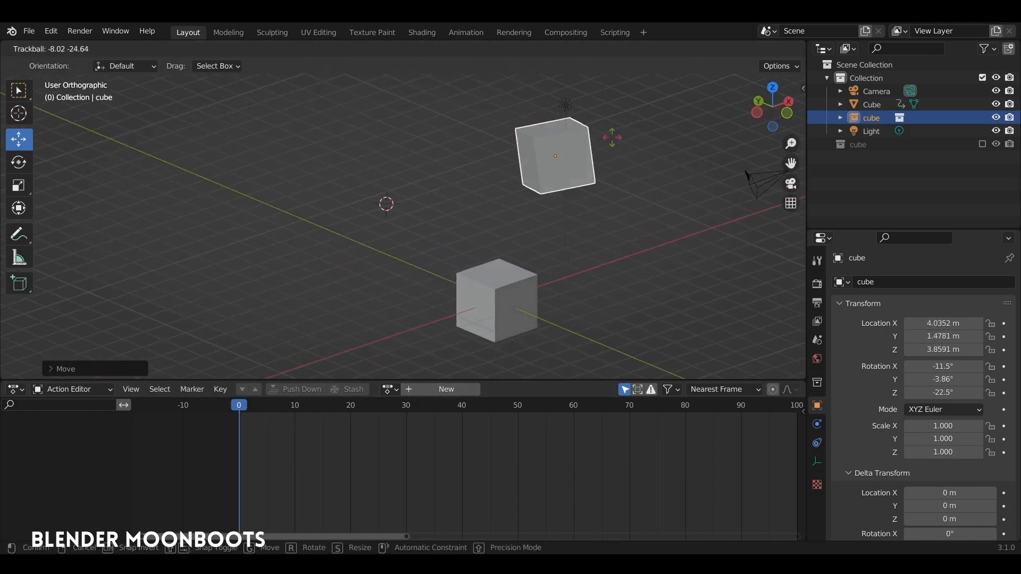
pyautogui.click(583, 148)
pyautogui.press('s')
pyautogui.click(611, 144)
pyautogui.moveTo(250, 404); pyautogui.dragTo(213, 407)
pyautogui.scroll(-2, 389, 297)
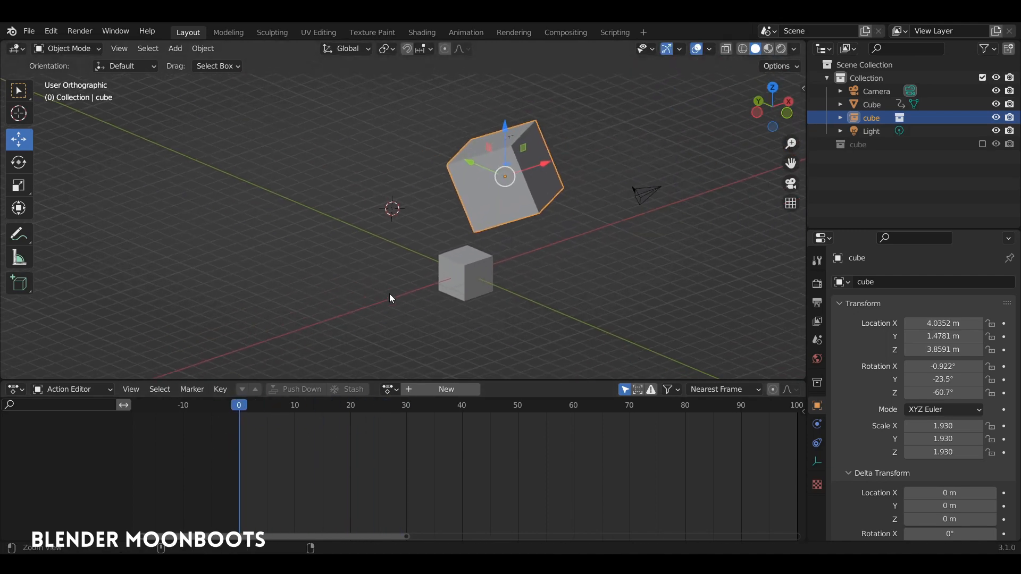
pyautogui.moveTo(511, 190); pyautogui.dragTo(460, 232, button='middle')
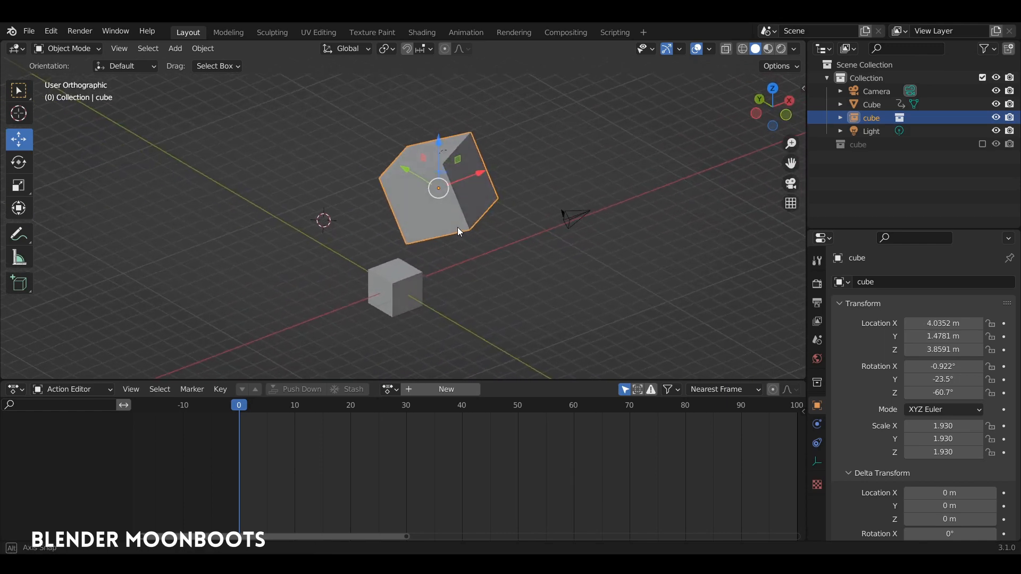
pyautogui.scroll(2, 463, 218)
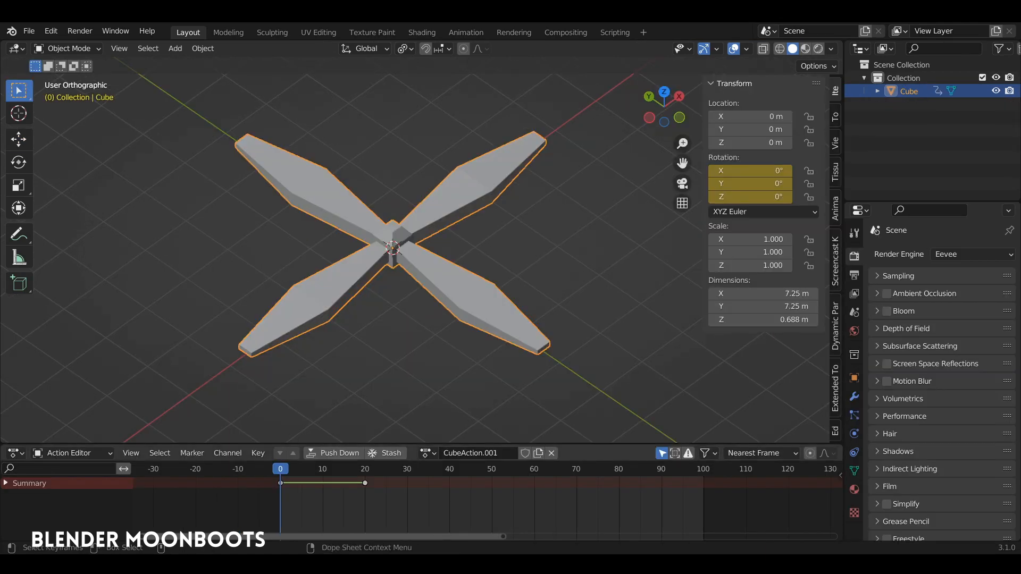
# Play the four-bladed propeller's spin animation, view it from different angles, and return to frame 0
pyautogui.press('space')
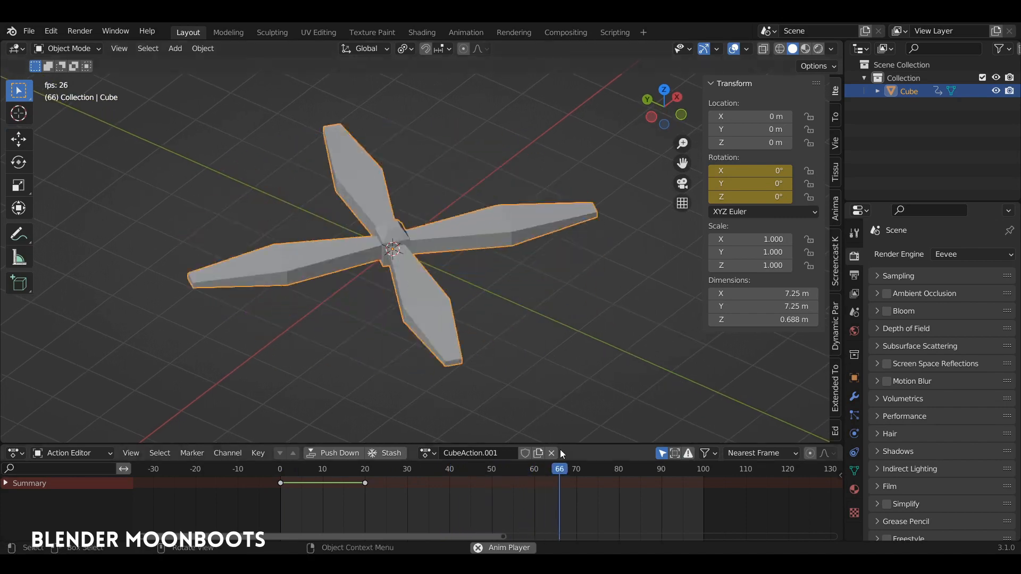
pyautogui.press('space')
pyautogui.moveTo(617, 470); pyautogui.dragTo(281, 468)
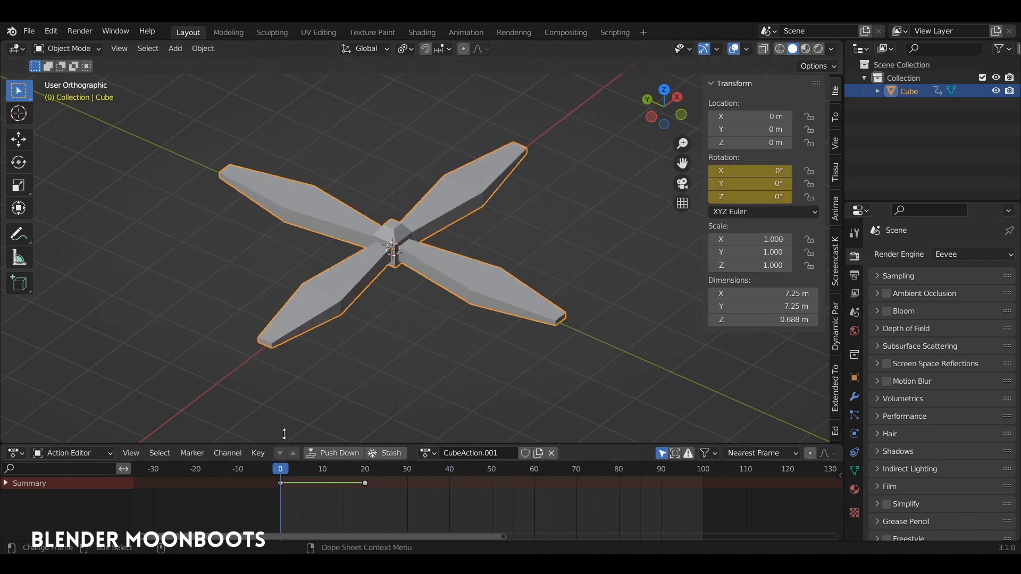
pyautogui.moveTo(373, 333)
pyautogui.mouseDown(button='middle')
pyautogui.moveTo(371, 301)
pyautogui.moveTo(367, 318)
pyautogui.mouseUp(button='middle')
pyautogui.press('space')
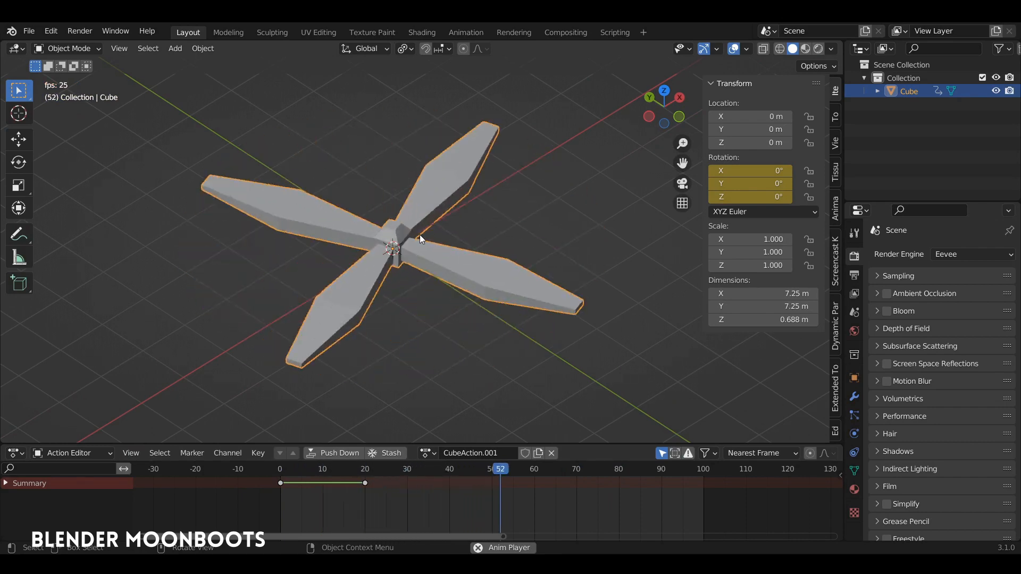
pyautogui.press('space')
pyautogui.moveTo(601, 469); pyautogui.dragTo(353, 481)
pyautogui.click(280, 483)
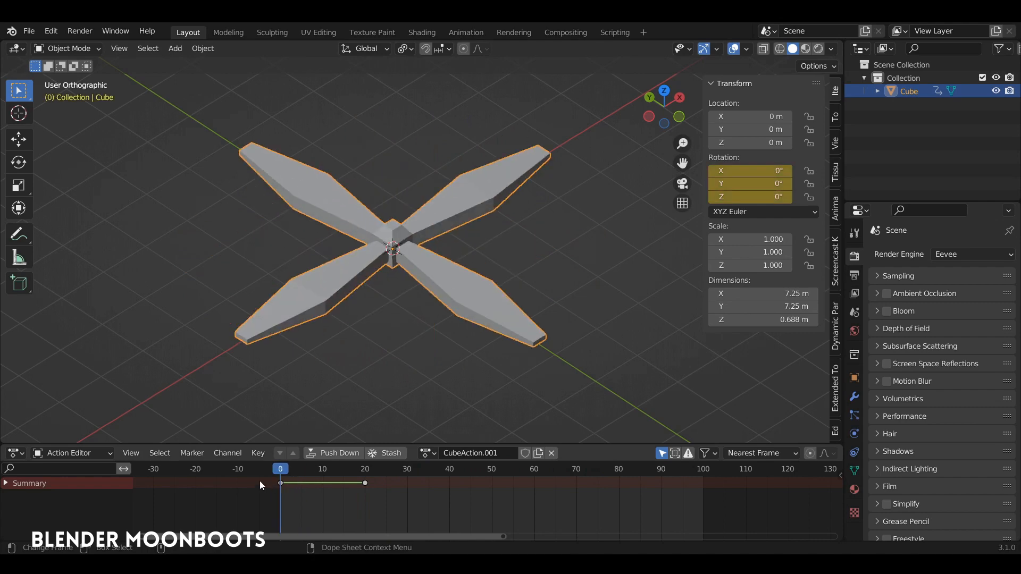
# Try to tilt the keyframed propeller with trackball rotation to about X 39.3°, Y -17.9°, Z 22.4°, and scrub the timeline at frame 0
pyautogui.press('r')
pyautogui.press('r')
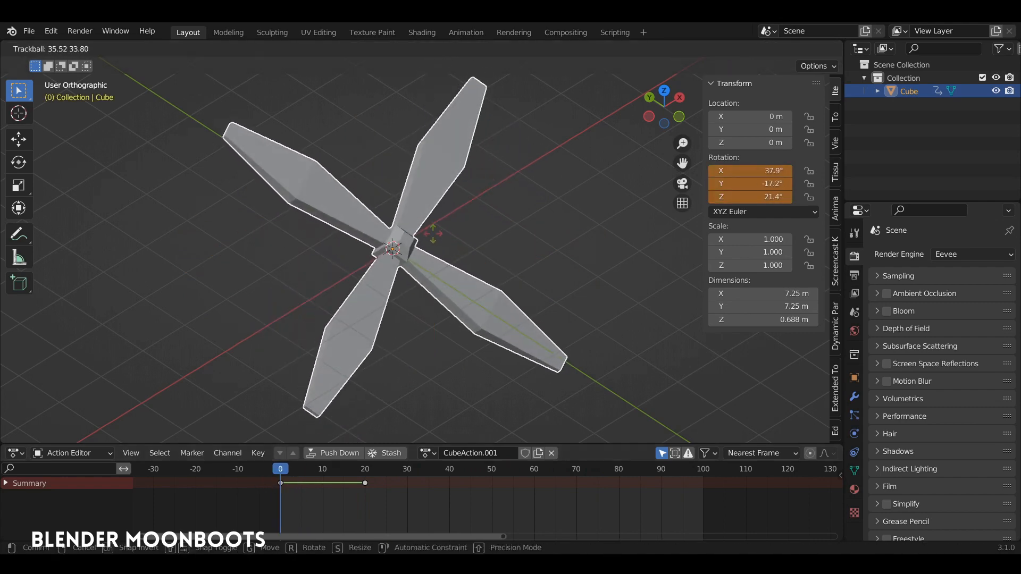
pyautogui.click(425, 255)
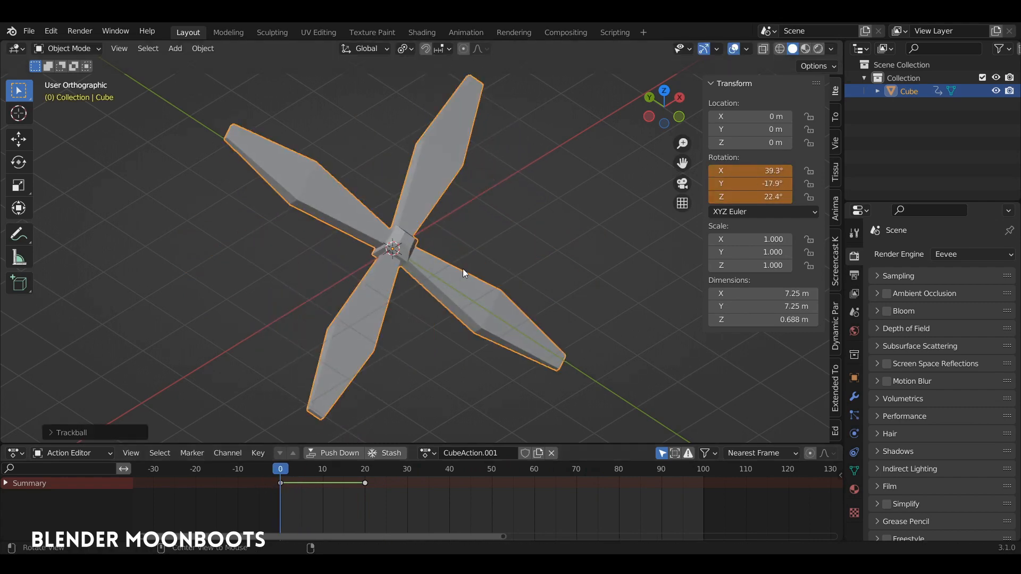
pyautogui.moveTo(463, 269); pyautogui.dragTo(464, 256, button='middle')
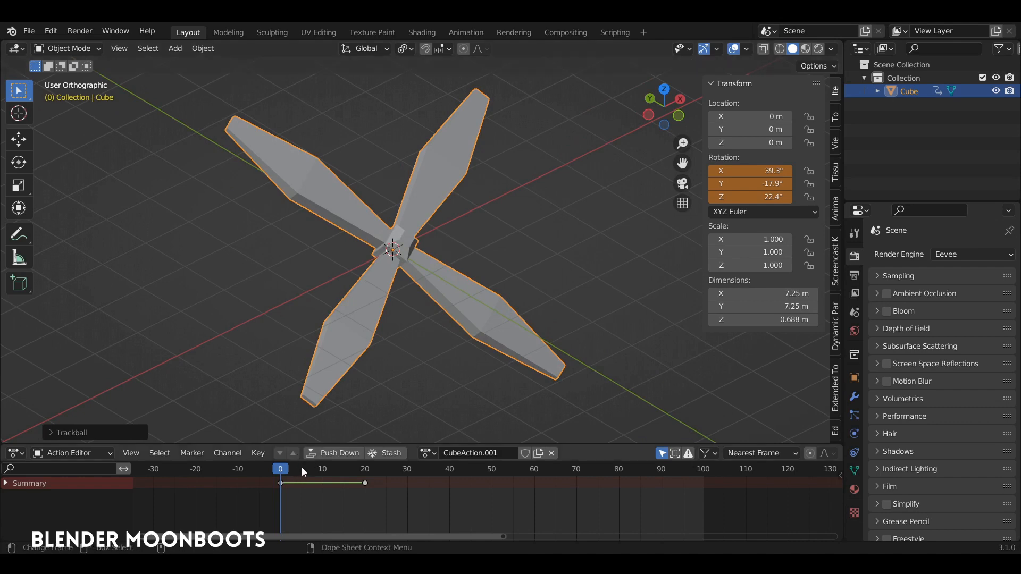
pyautogui.moveTo(283, 471); pyautogui.dragTo(280, 471)
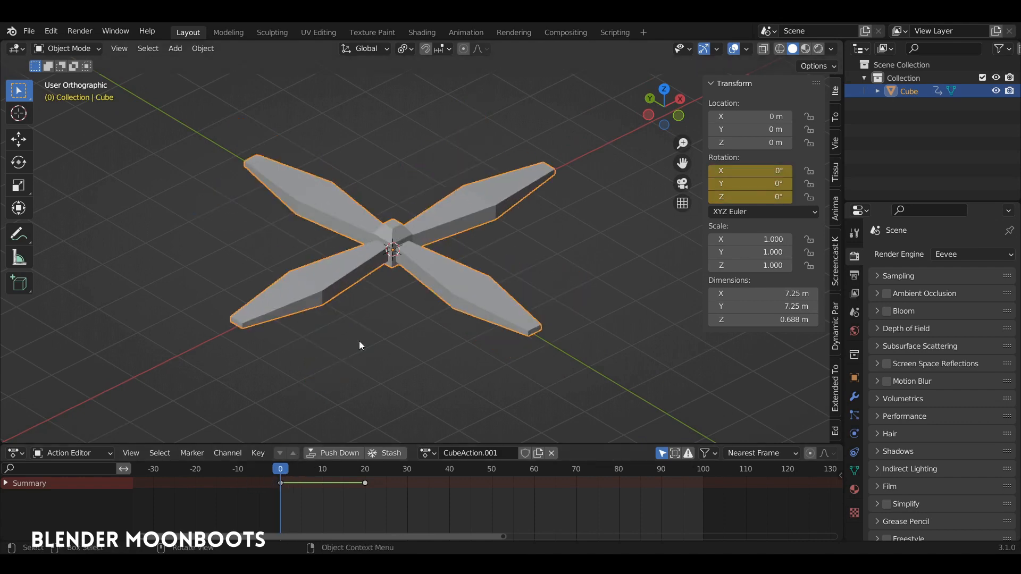
pyautogui.moveTo(359, 341); pyautogui.dragTo(405, 282, button='middle')
pyautogui.moveTo(288, 468)
pyautogui.mouseDown()
pyautogui.moveTo(335, 475)
pyautogui.moveTo(281, 482)
pyautogui.mouseUp()
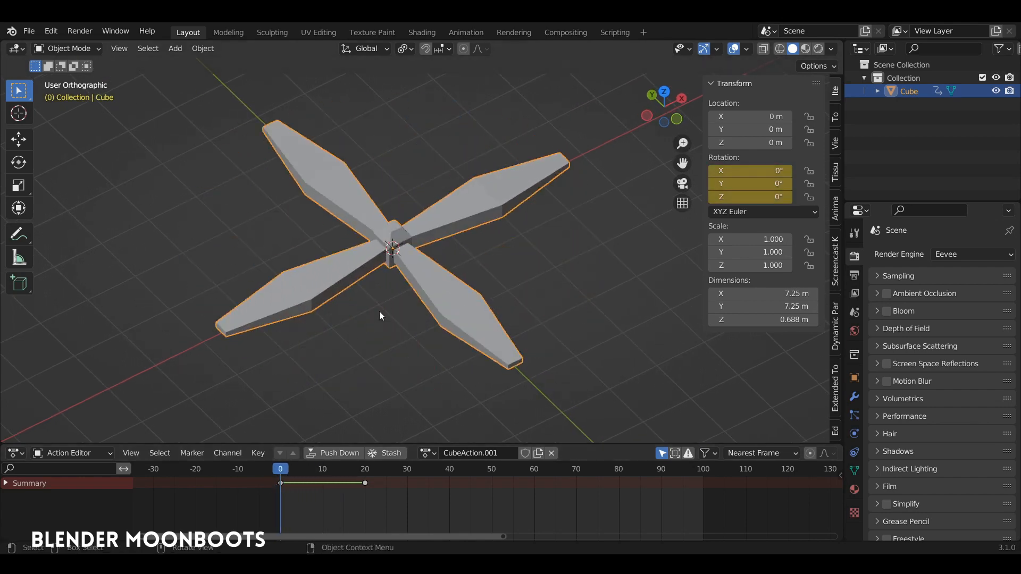
# Add a sphere empty at the propeller's centre and parent the propeller to it
pyautogui.hotkey('shift', 'a')
pyautogui.moveTo(436, 285)
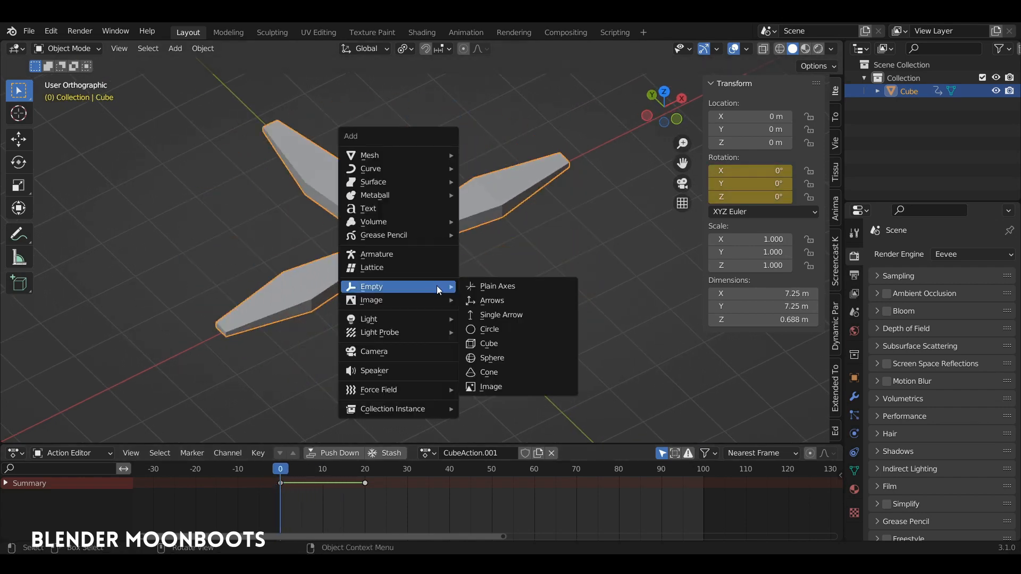
pyautogui.click(510, 356)
pyautogui.keyDown('shift'); pyautogui.click(407, 193); pyautogui.keyUp('shift')
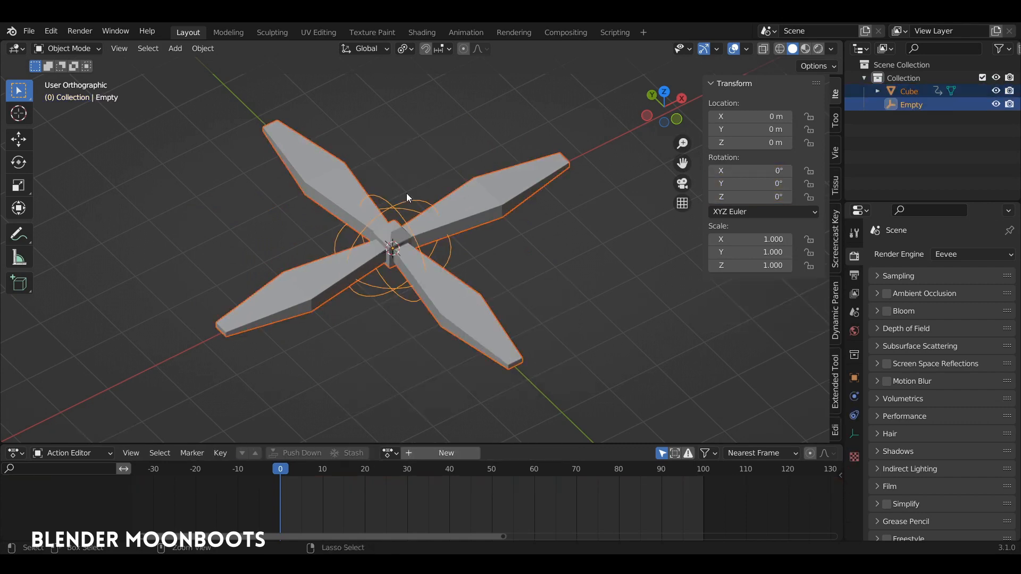
pyautogui.hotkey('ctrl', 'p')
pyautogui.click(406, 194)
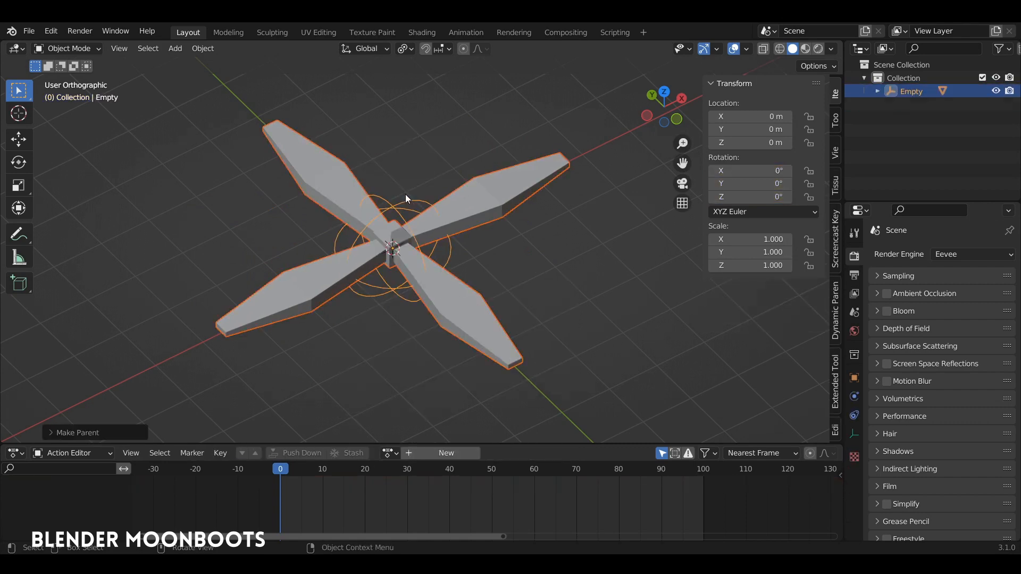
# Rotate only the parent empty with trackball rotation to about X 58.5°, Y -17.2°, Z 32.3°
pyautogui.click(397, 194)
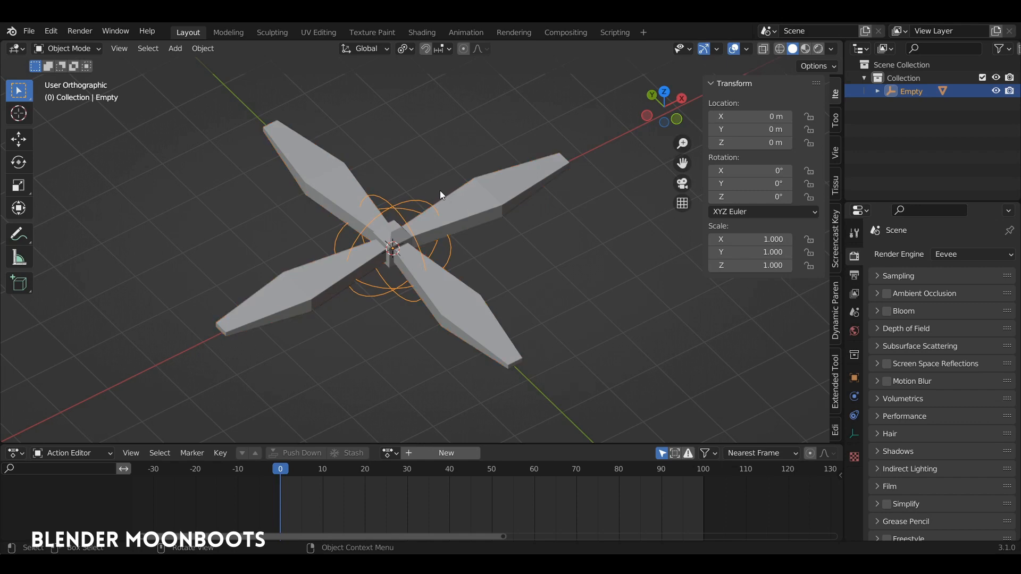
pyautogui.press('r')
pyautogui.press('r')
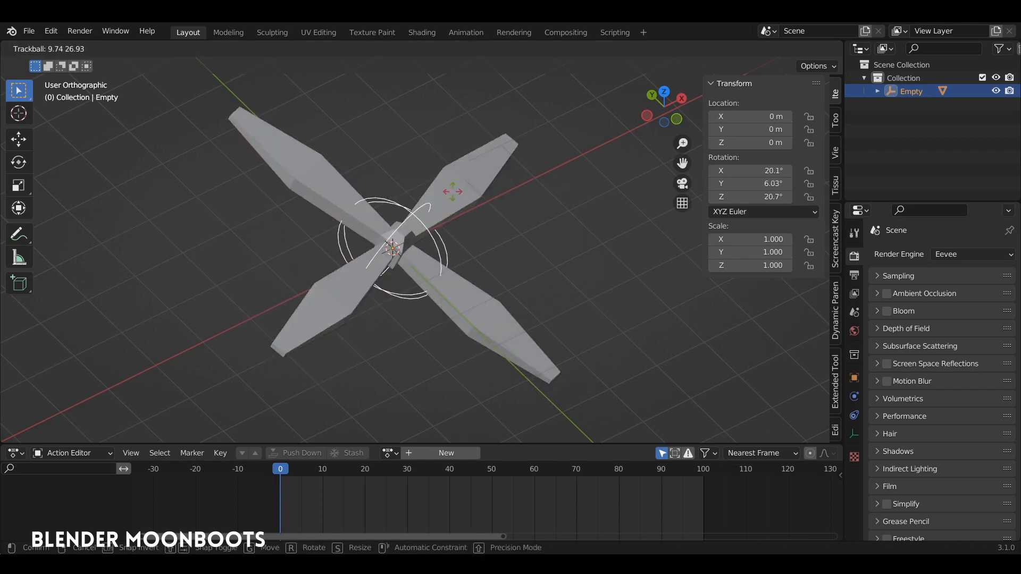
pyautogui.click(470, 230)
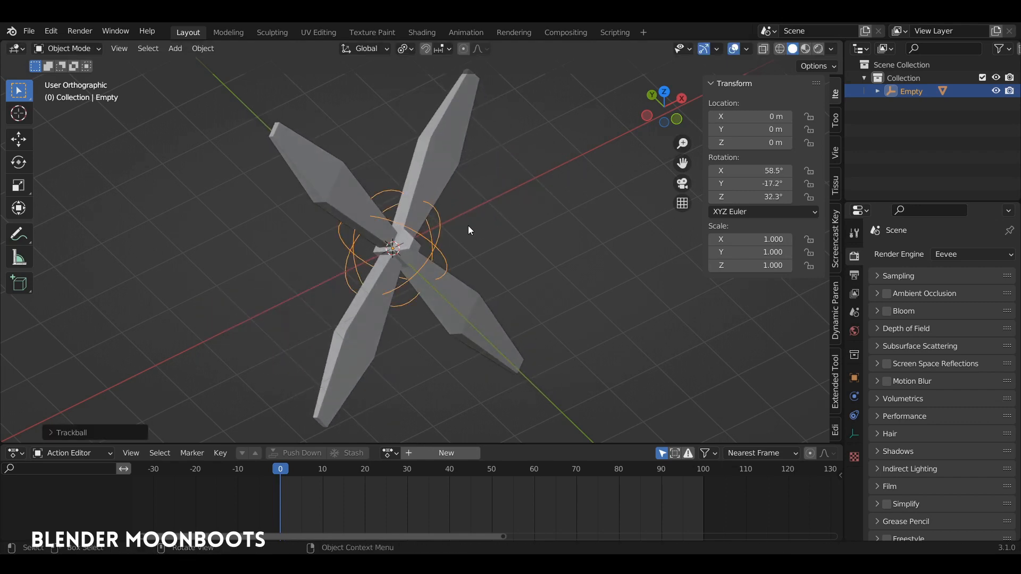
# Play the animation and, during playback, trackball-rotate the empty to about X 57.2°, Y -8.35°, Z 43.5°
pyautogui.press('space')
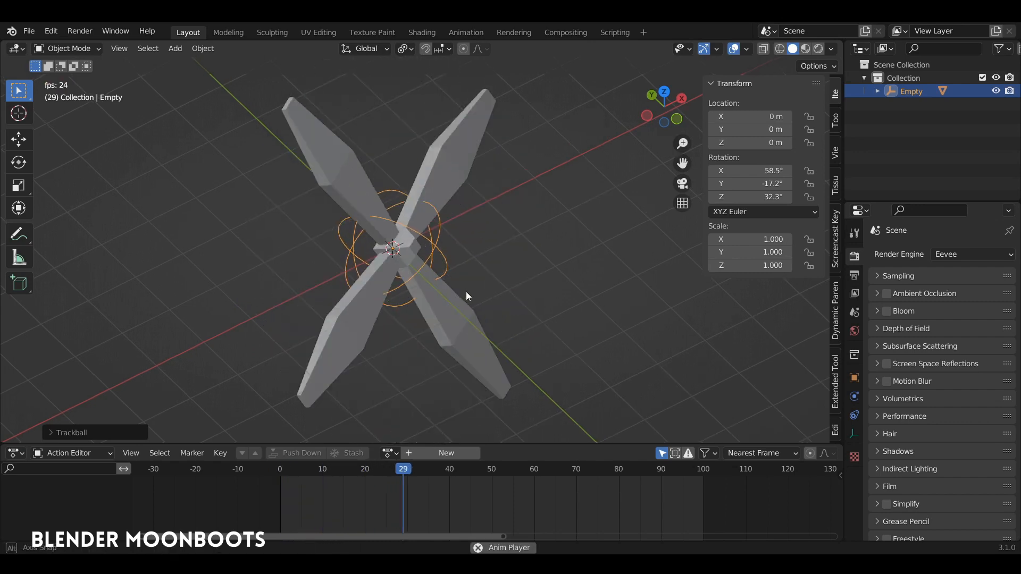
pyautogui.moveTo(465, 291); pyautogui.dragTo(429, 253, button='middle')
pyautogui.press('r')
pyautogui.press('r')
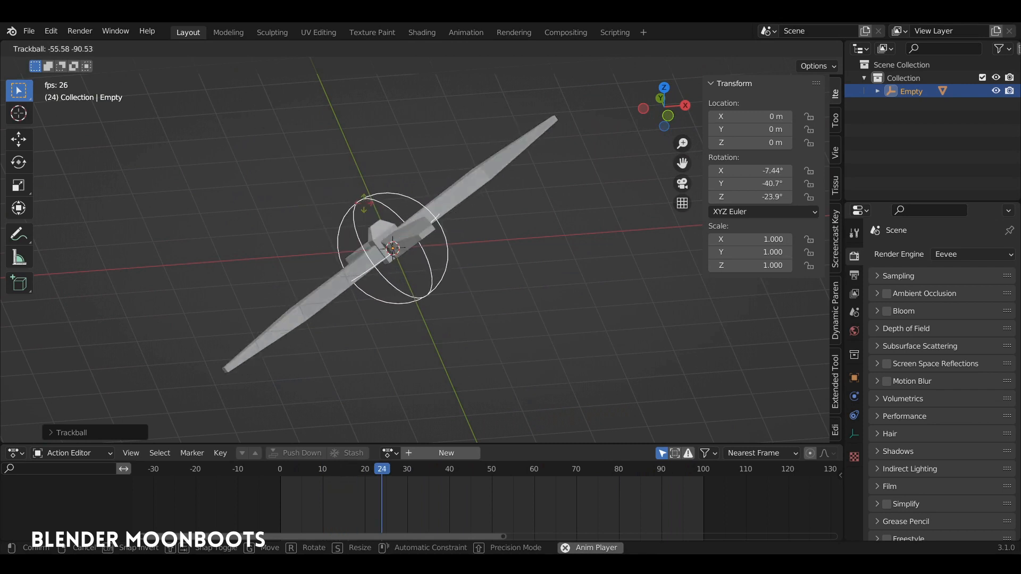
pyautogui.click(465, 251)
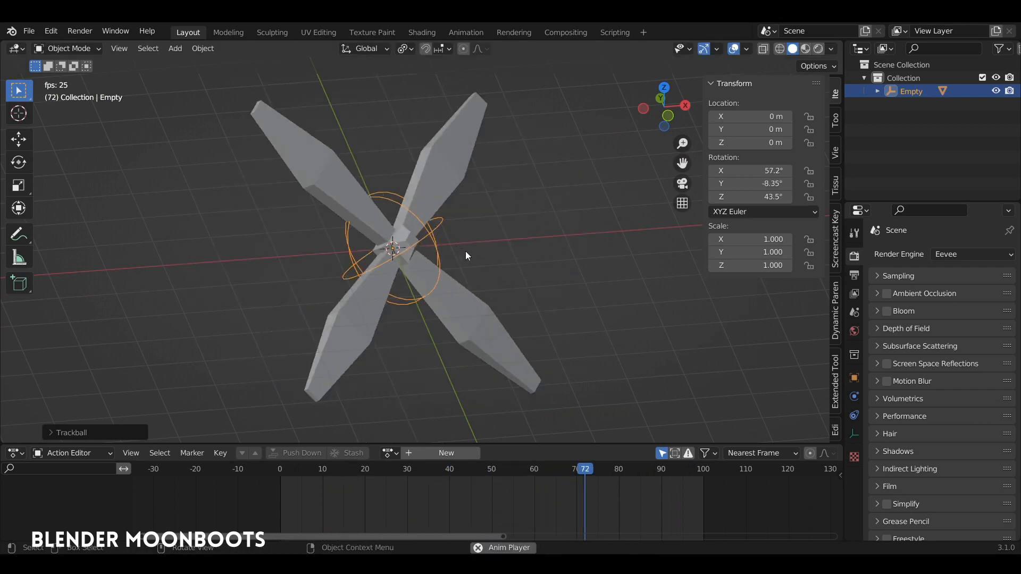